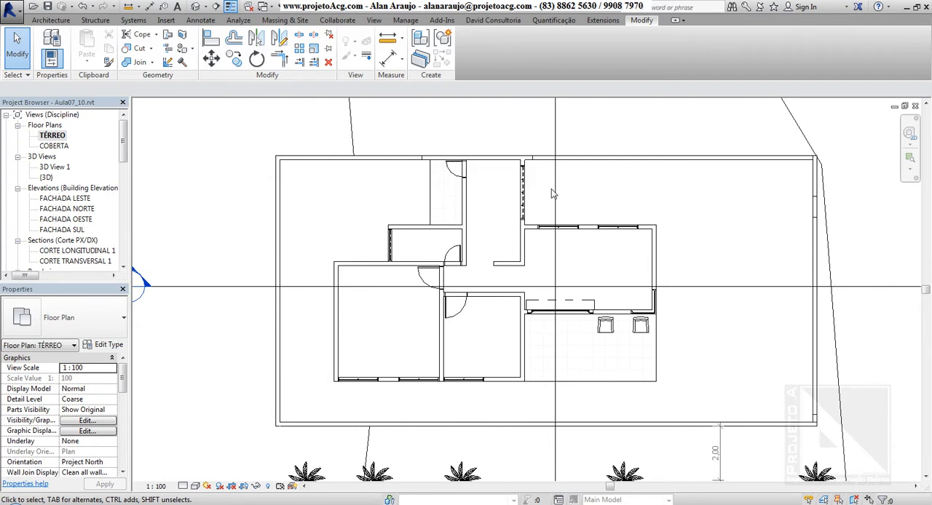
Step: Open the 3D view and select all the elements of the house together
drag(201, 115, 859, 460)
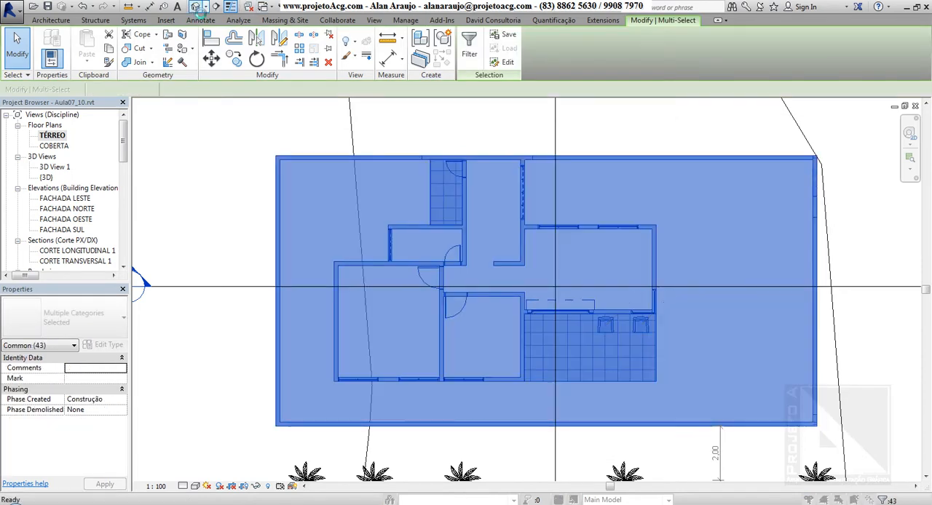
click(548, 307)
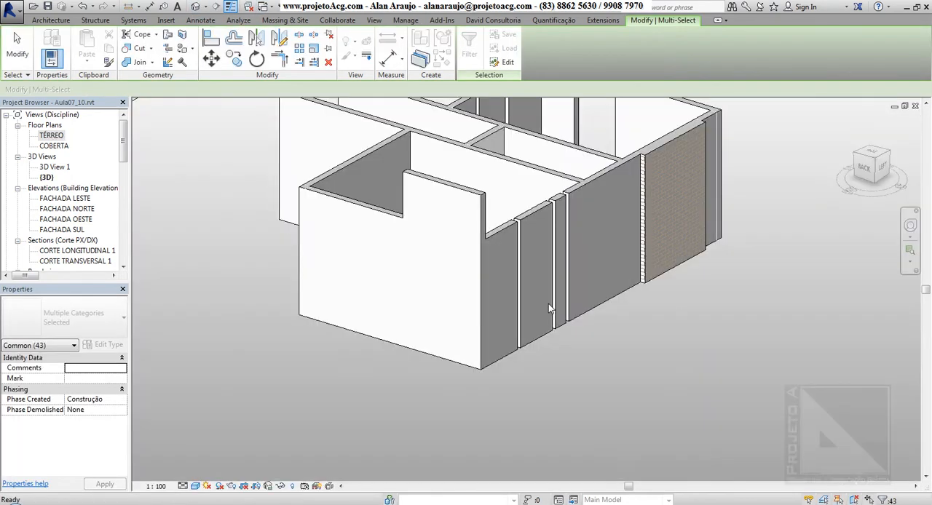
scroll(412, 206, down, 3)
click(664, 439)
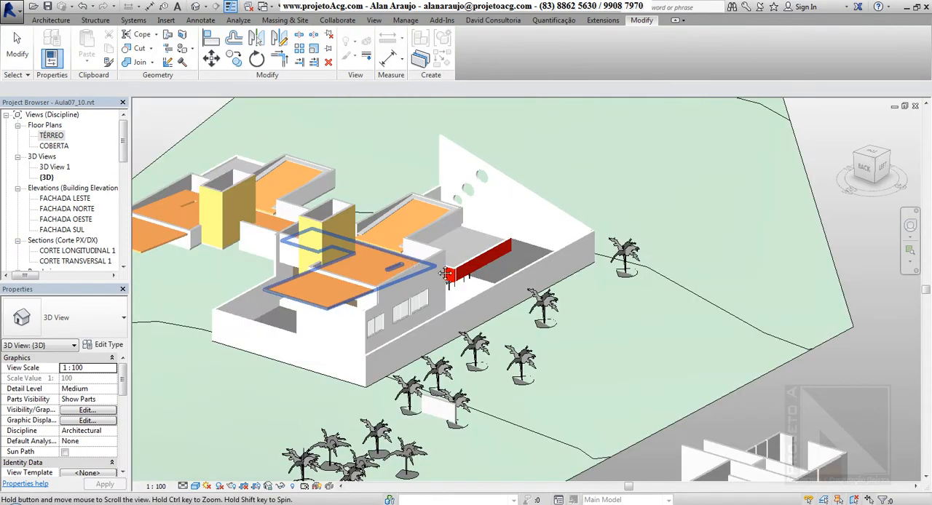
scroll(519, 281, up, 2)
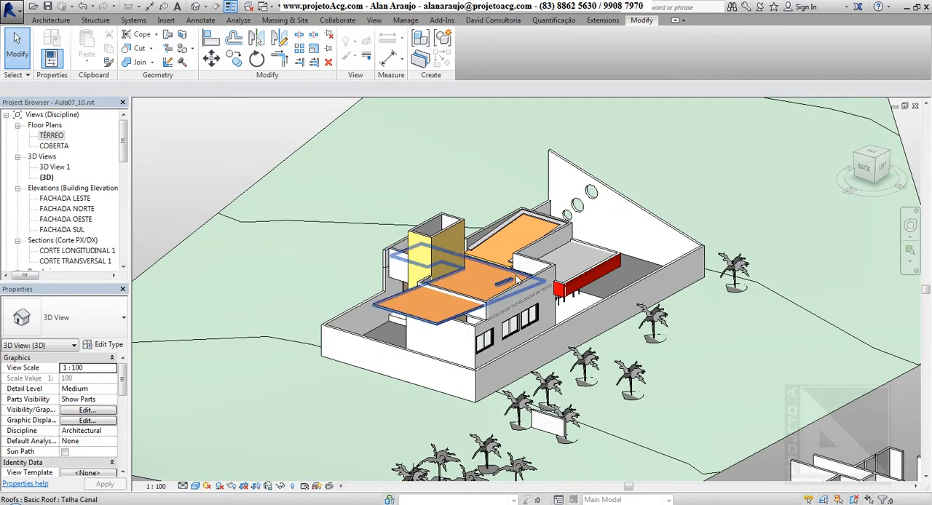
middle_drag(262, 144, 240, 143)
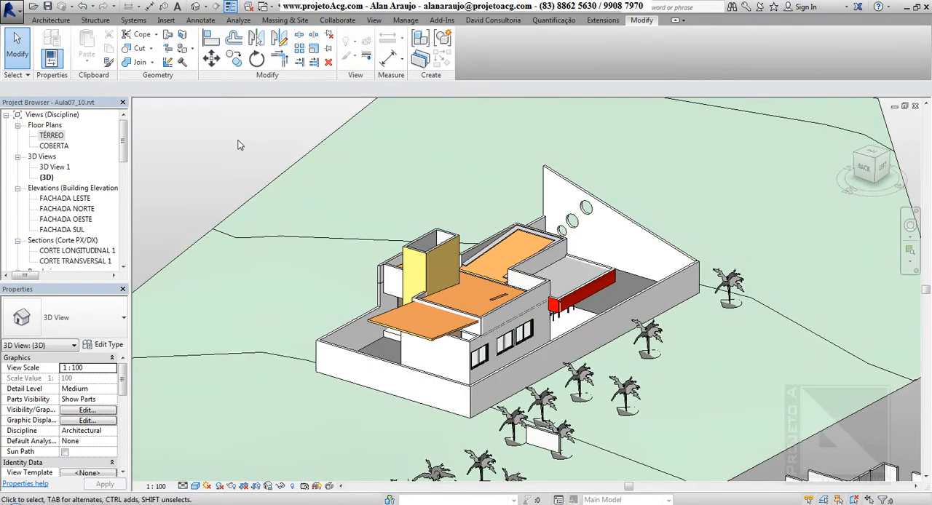
scroll(209, 118, down, 2)
drag(203, 112, 618, 345)
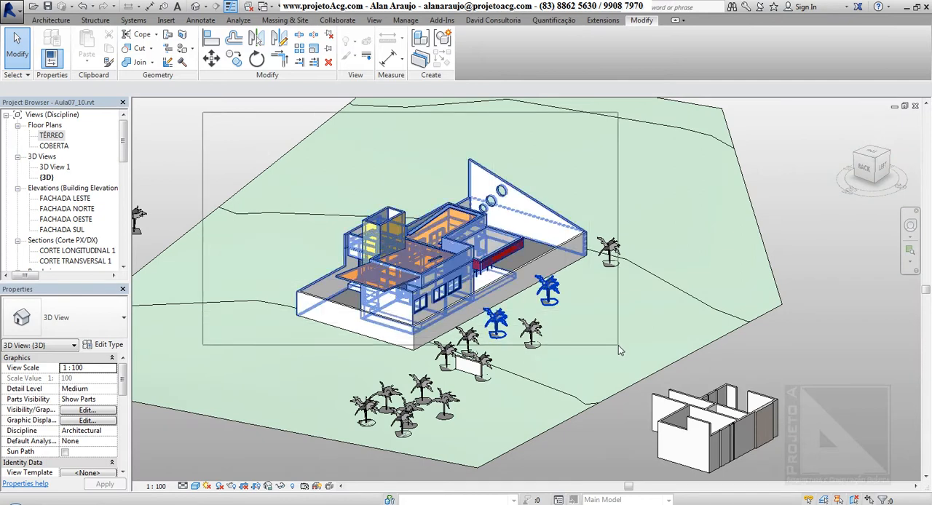
Step: In the TÉRREO floor plan, add the remaining boundary walls to the selection and exclude the upper boundary wall
double_click(51, 135)
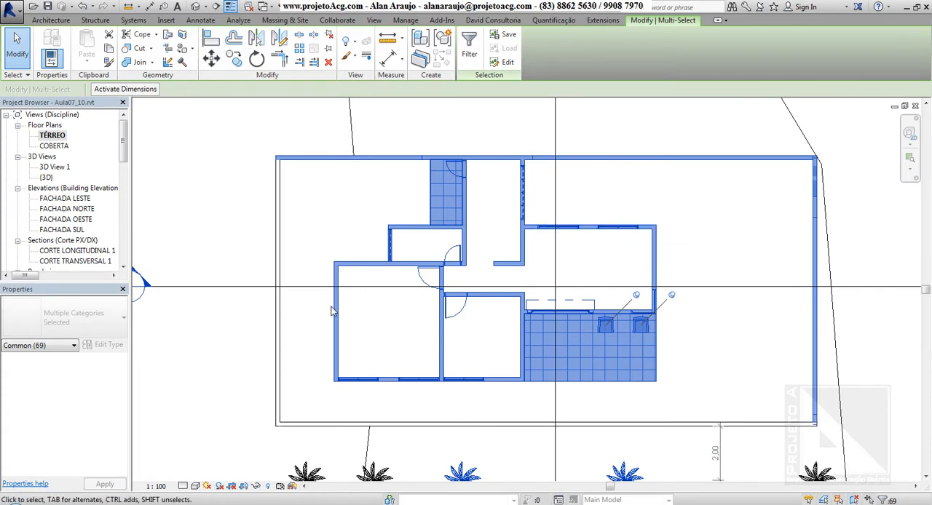
ctrl+click(278, 240)
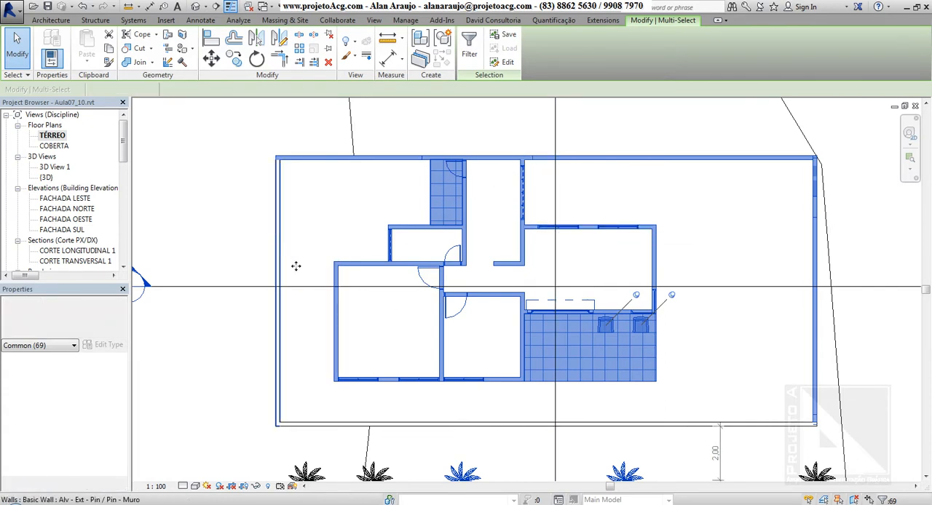
ctrl+click(391, 427)
middle_drag(628, 304, 587, 319)
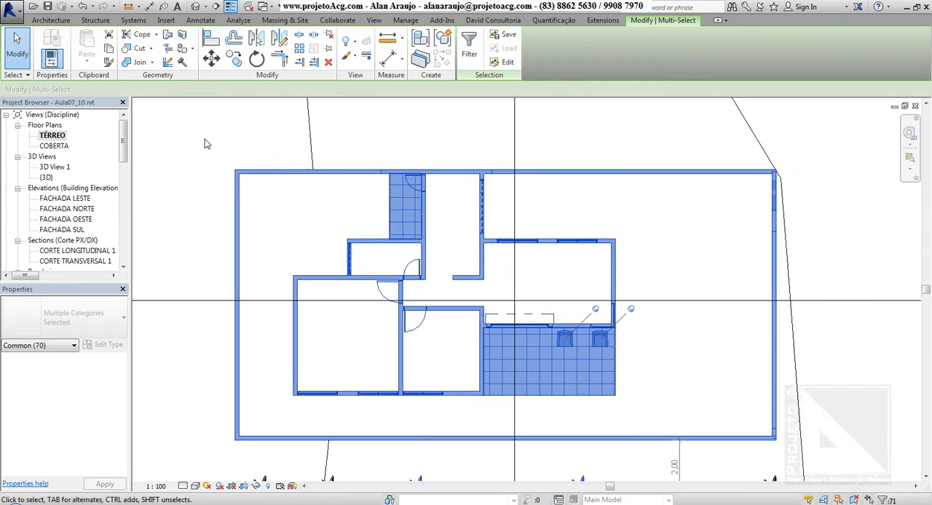
drag(187, 146, 784, 187)
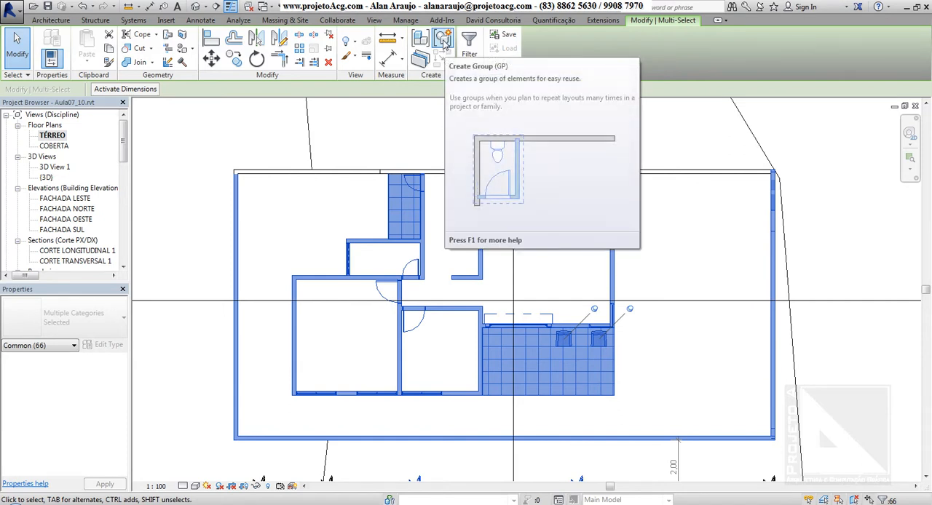
Step: Create a model group named Residência from the selected elements
click(443, 43)
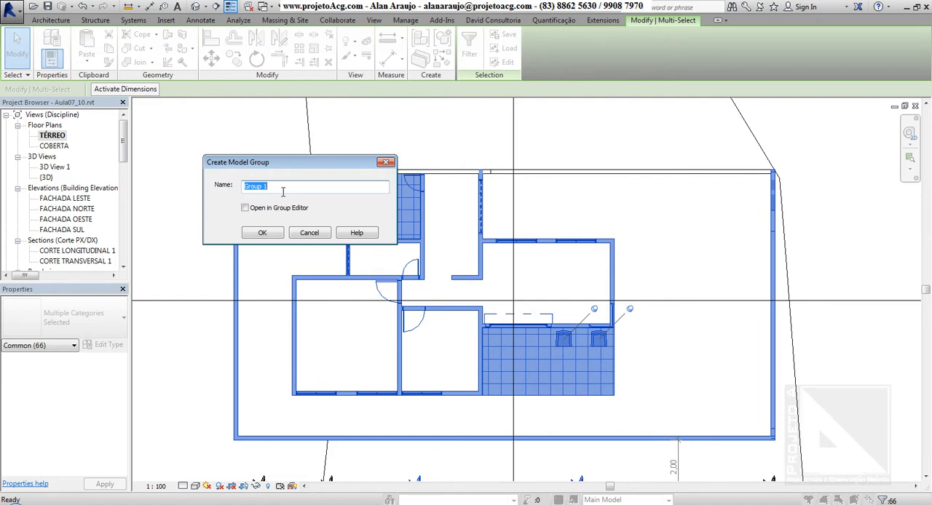
text(Residência)
click(262, 233)
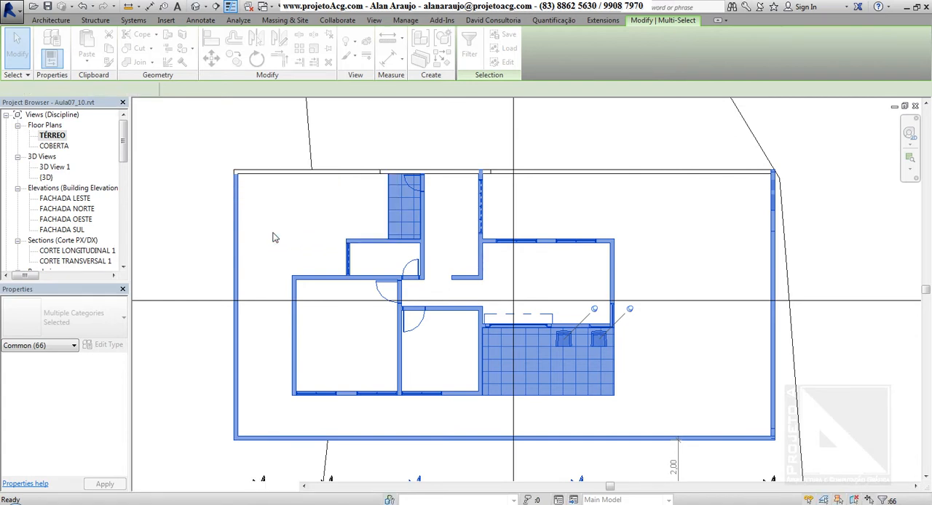
click(215, 195)
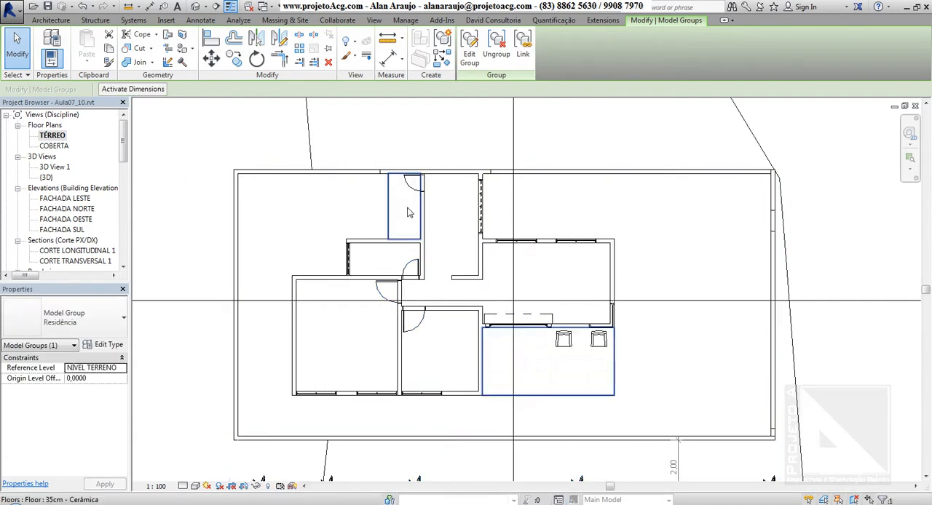
Step: Examine in the floor plan which elements belong to the Residência group
click(541, 307)
scroll(544, 312, down, 3)
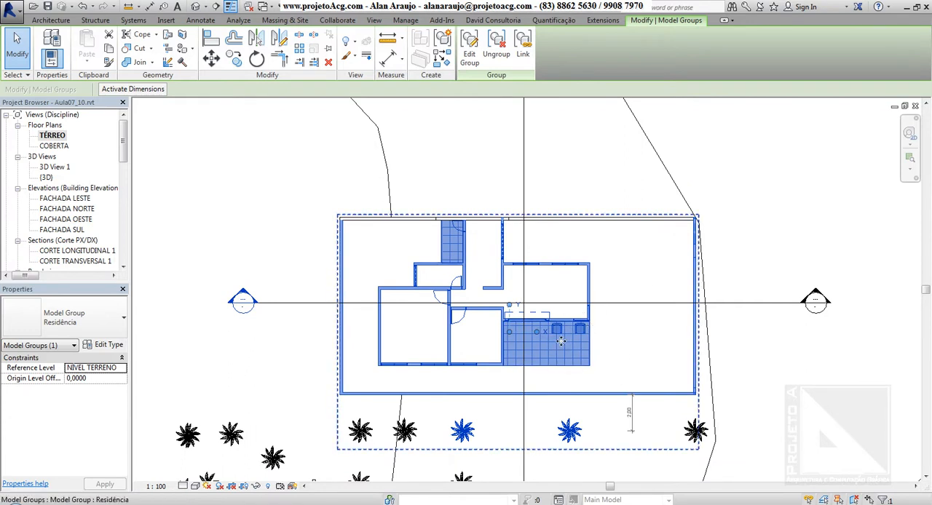
click(348, 259)
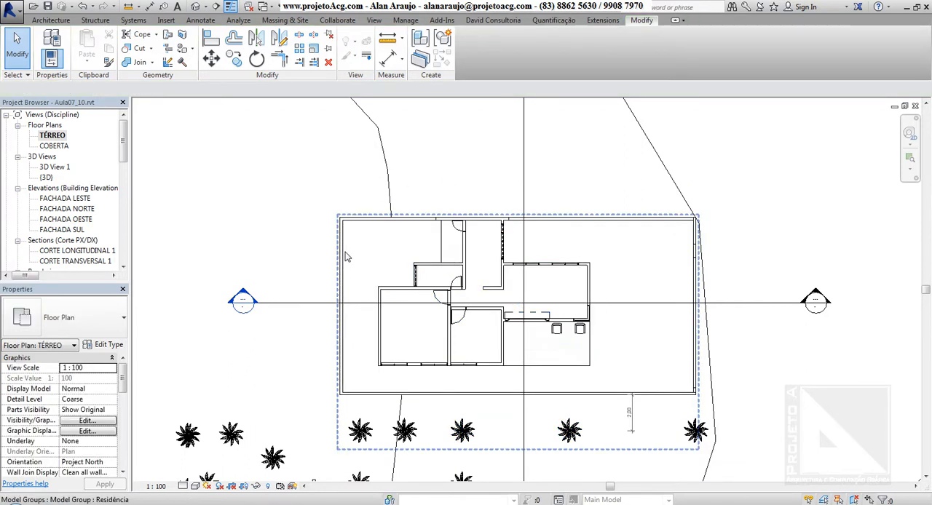
click(339, 221)
Step: Select the Residência group in the 3D view and mirror it in the TÉRREO plan about the upper boundary wall
click(196, 7)
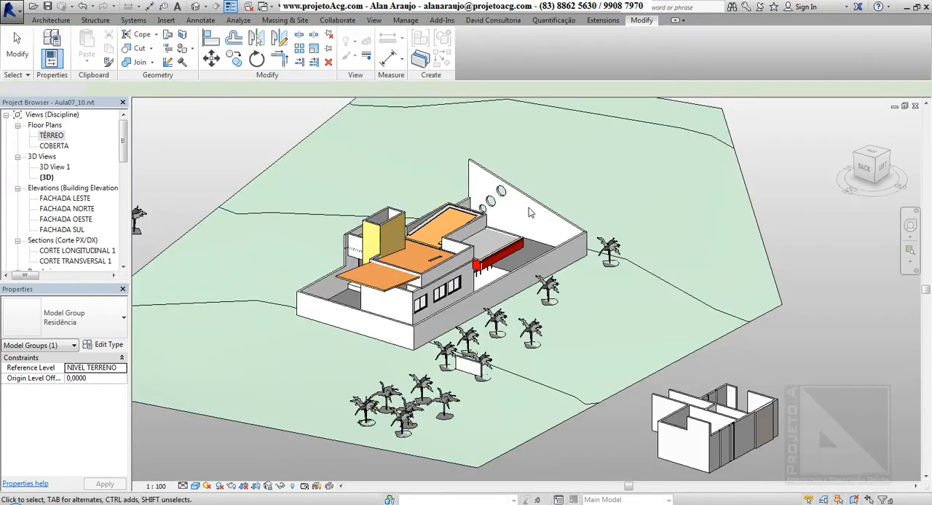
click(480, 288)
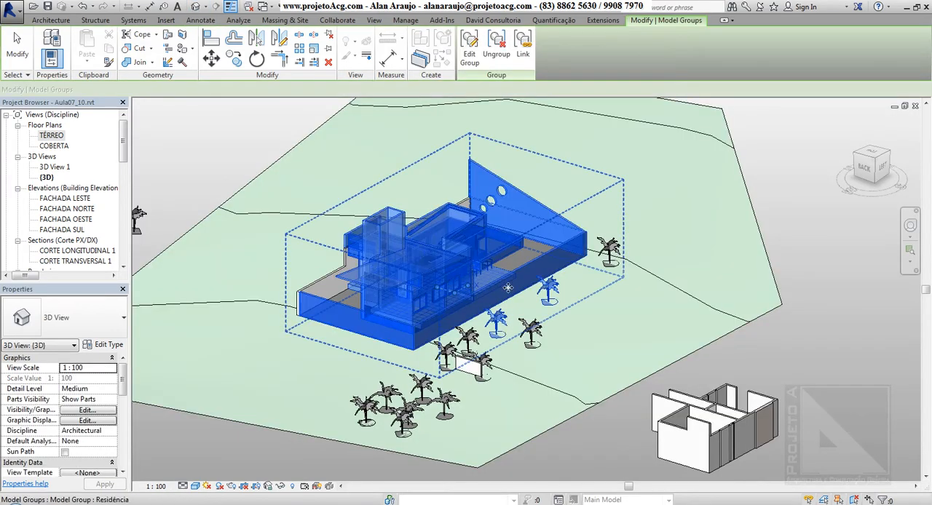
shift+middle_drag(378, 252, 328, 313)
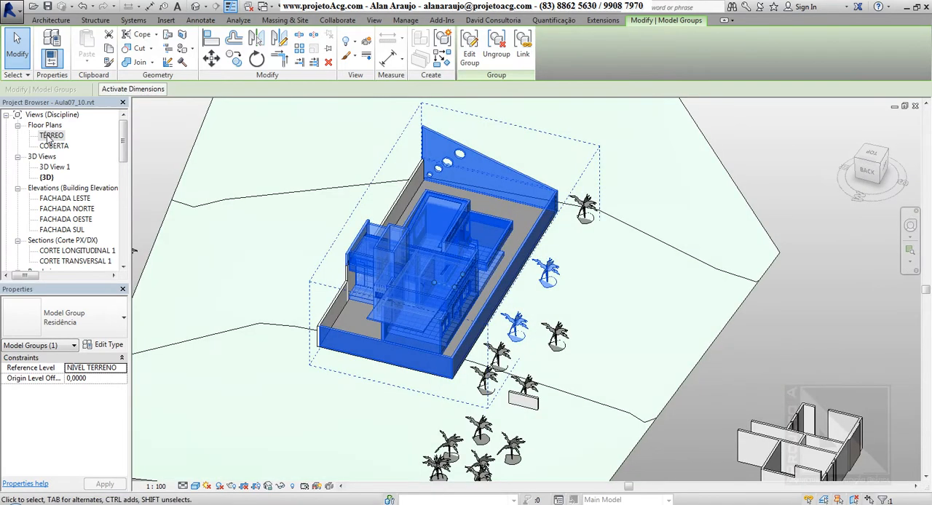
double_click(51, 137)
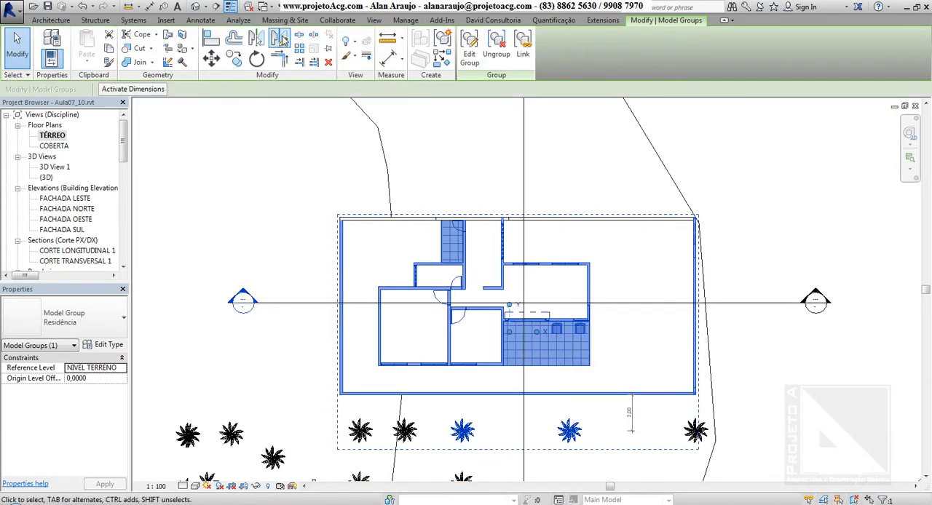
click(254, 41)
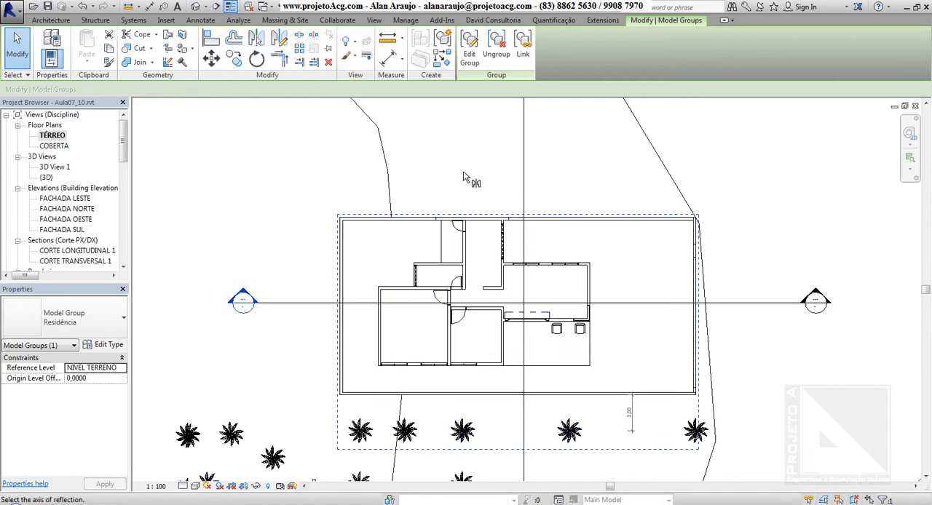
click(553, 225)
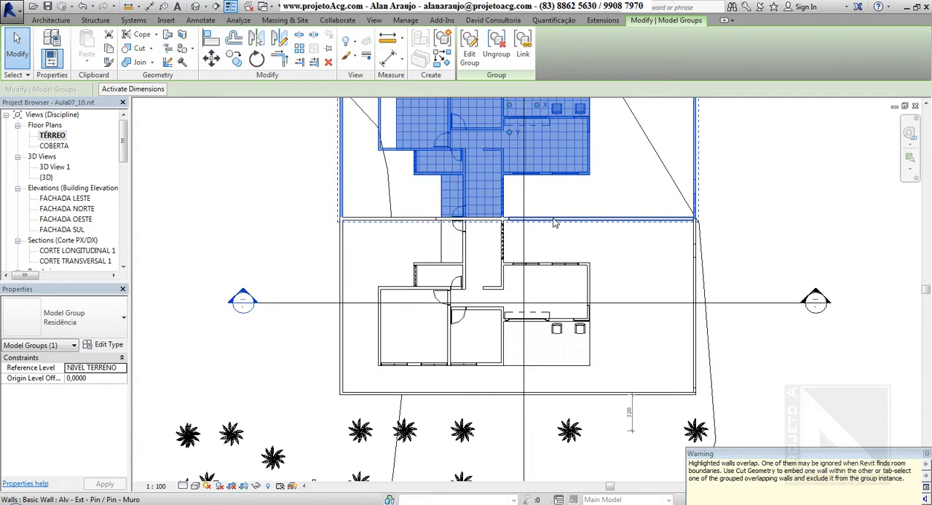
middle_drag(615, 340, 601, 436)
key(Escape)
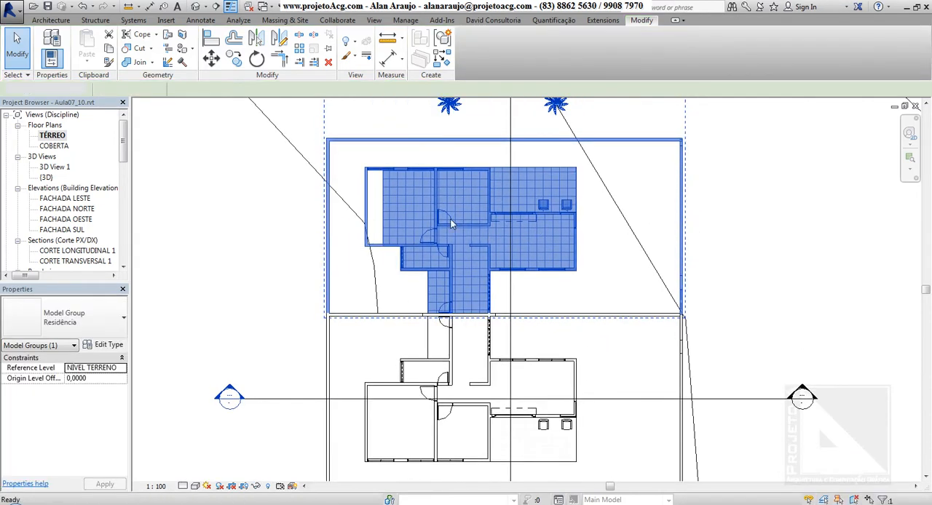
Step: Examine the mirrored copy of the group beside the original house in the plan
click(443, 182)
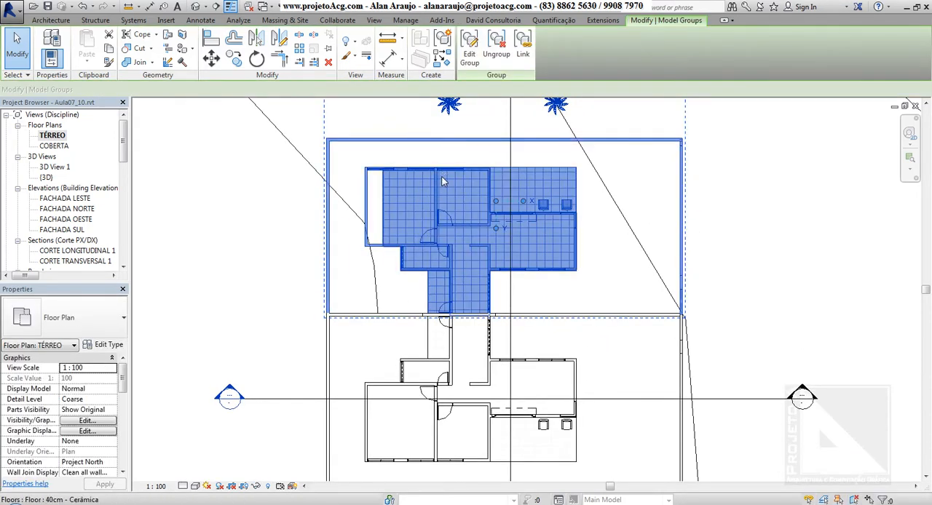
scroll(443, 182, down, 3)
scroll(510, 258, up, 2)
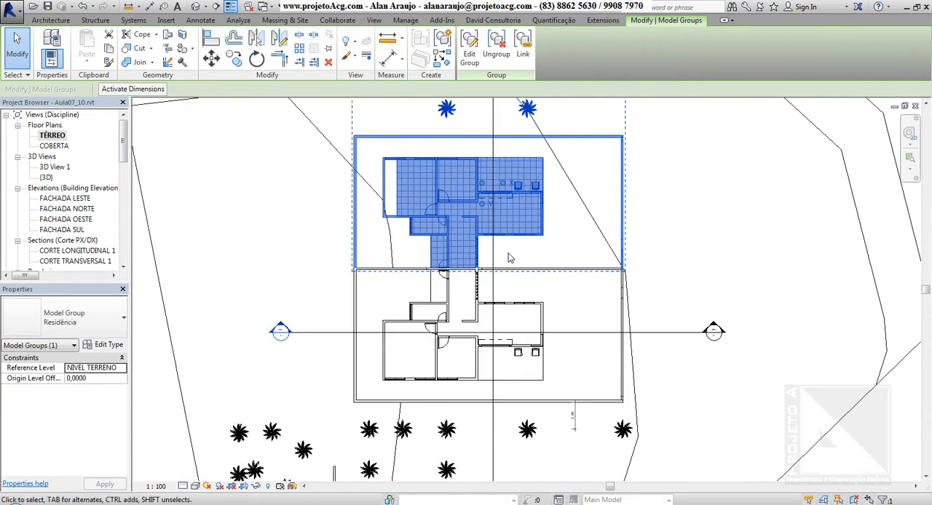
middle_drag(510, 257, 531, 279)
key(Escape)
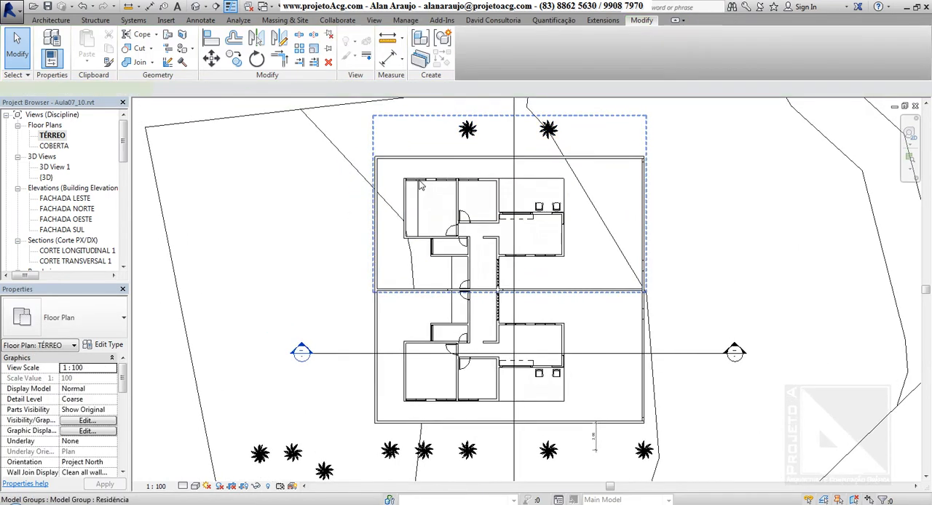
Step: Ungroup the mirrored house and select its outer boundary wall as an individual element
click(420, 186)
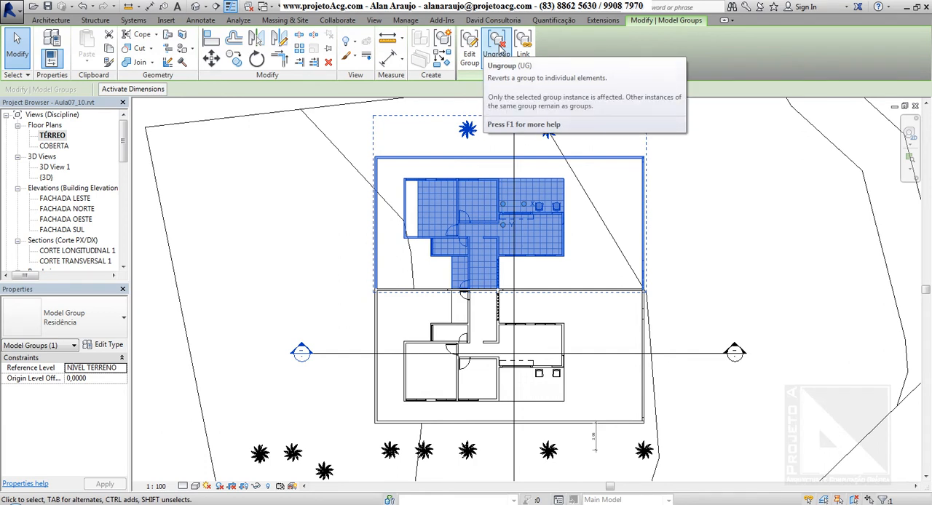
click(500, 49)
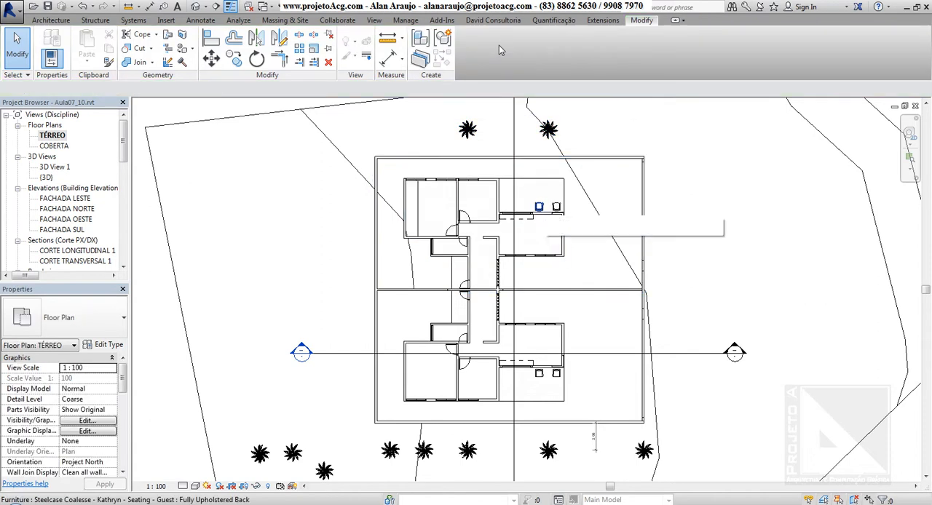
click(538, 165)
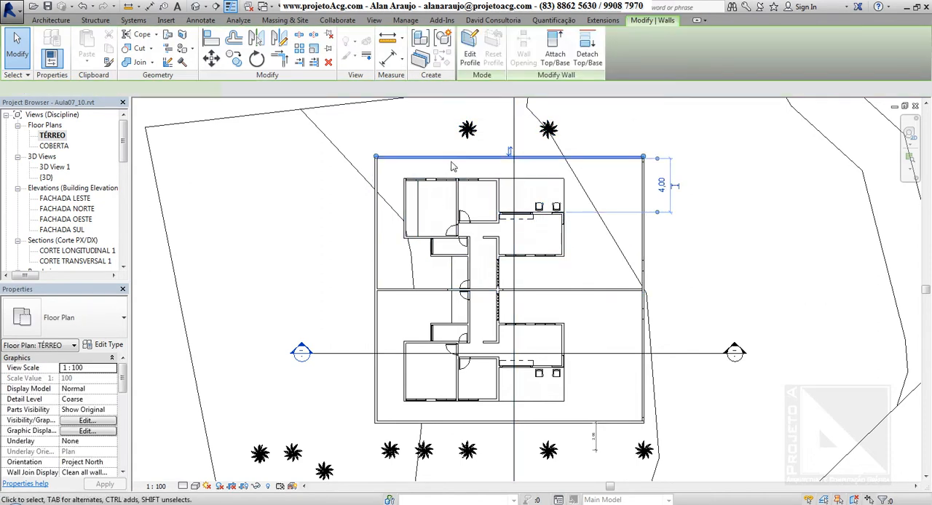
key(Escape)
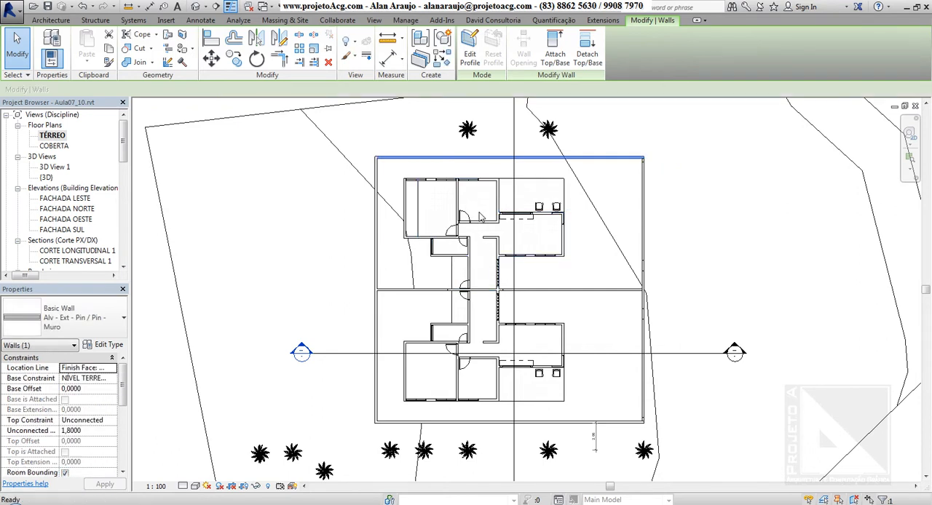
Step: Convert the mirrored Residência group to a link, replacing it with a new project file saved on the Desktop as Residência
click(506, 211)
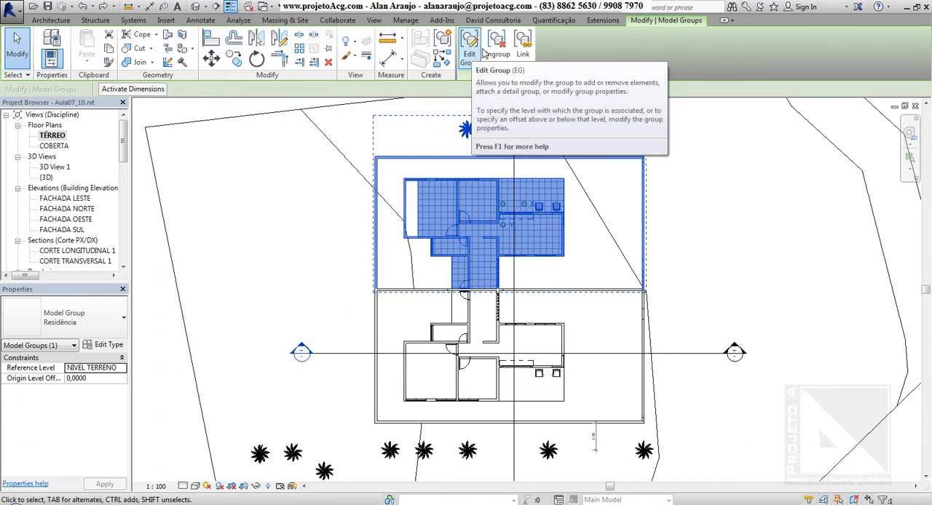
click(523, 45)
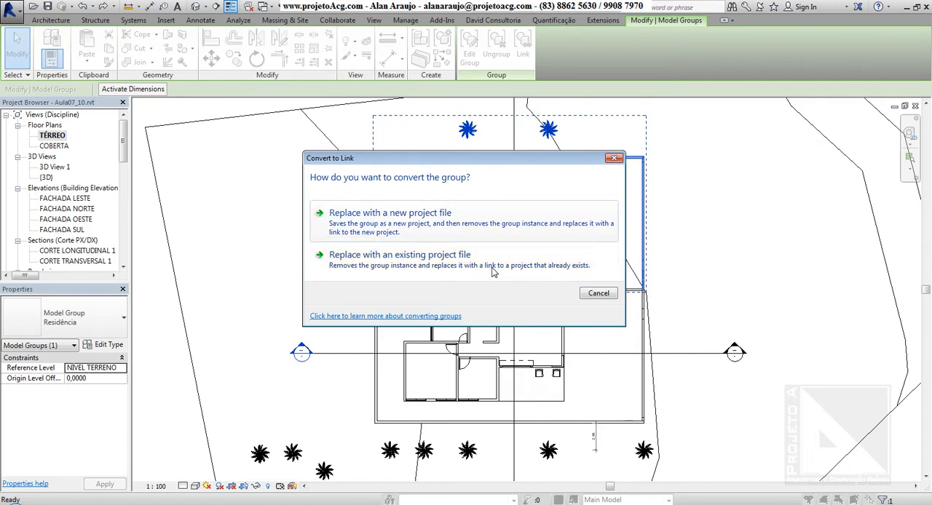
click(432, 224)
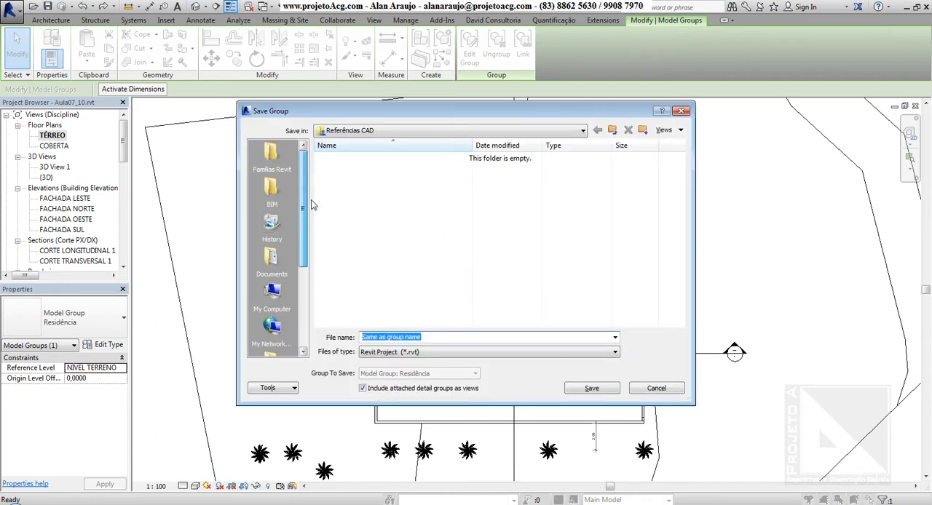
drag(305, 221, 304, 289)
click(271, 258)
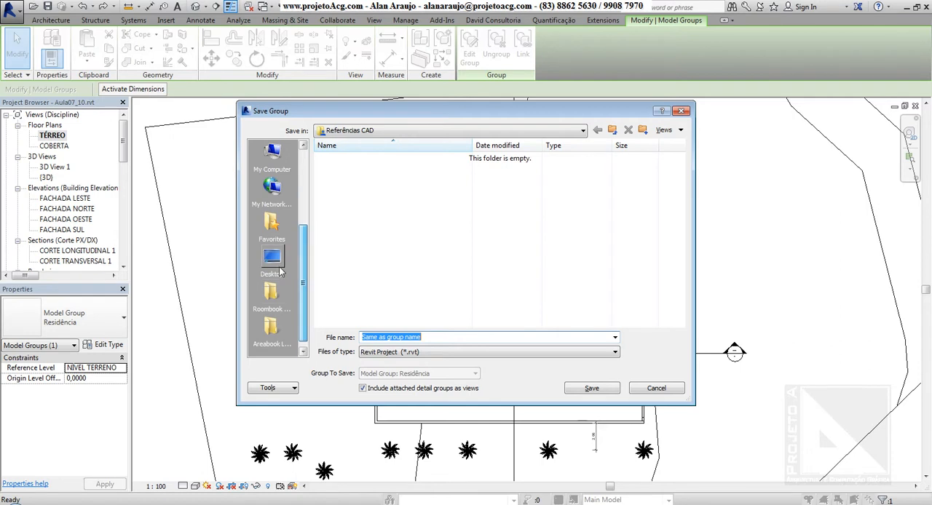
click(456, 337)
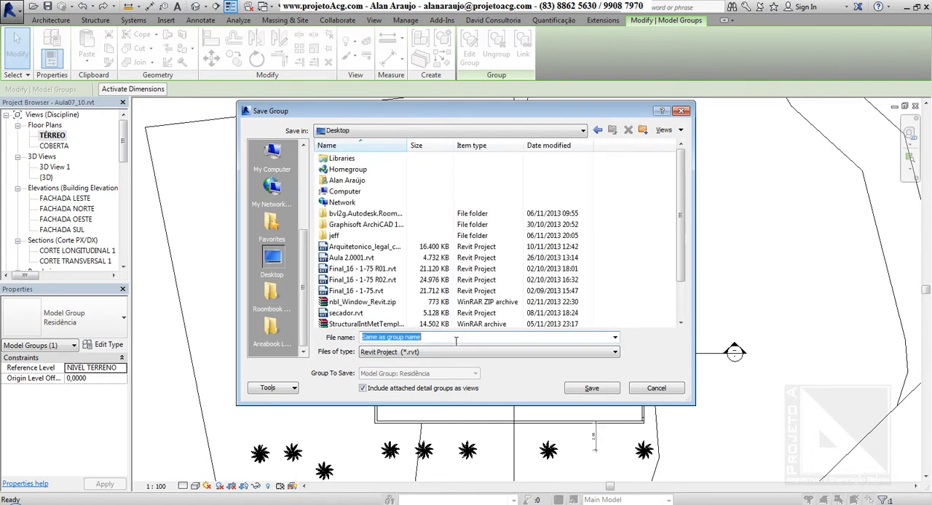
text(Residência)
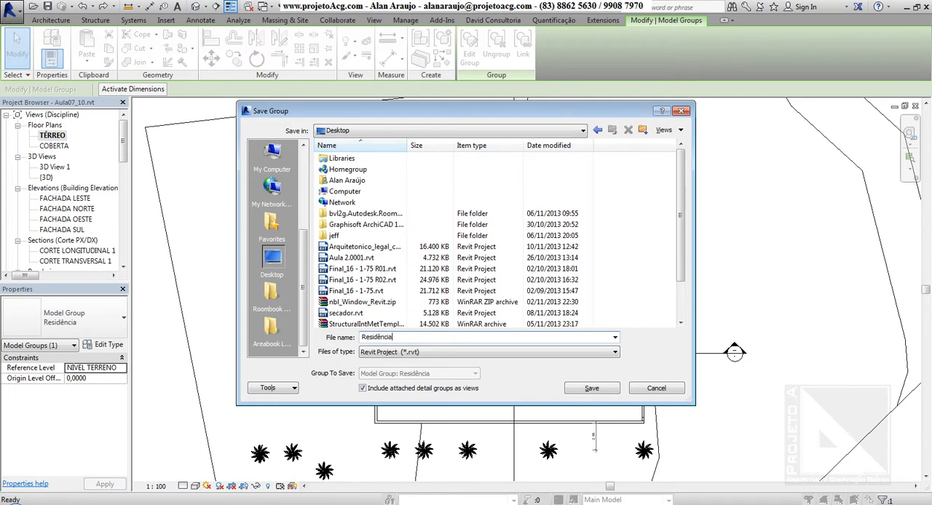
click(590, 392)
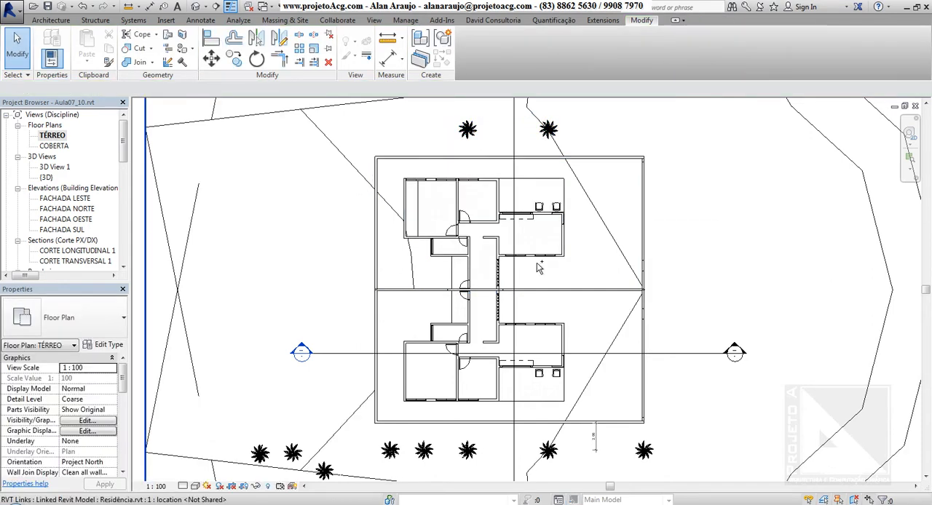
Step: Select the linked Residência model and undo its conversion to a link
click(558, 220)
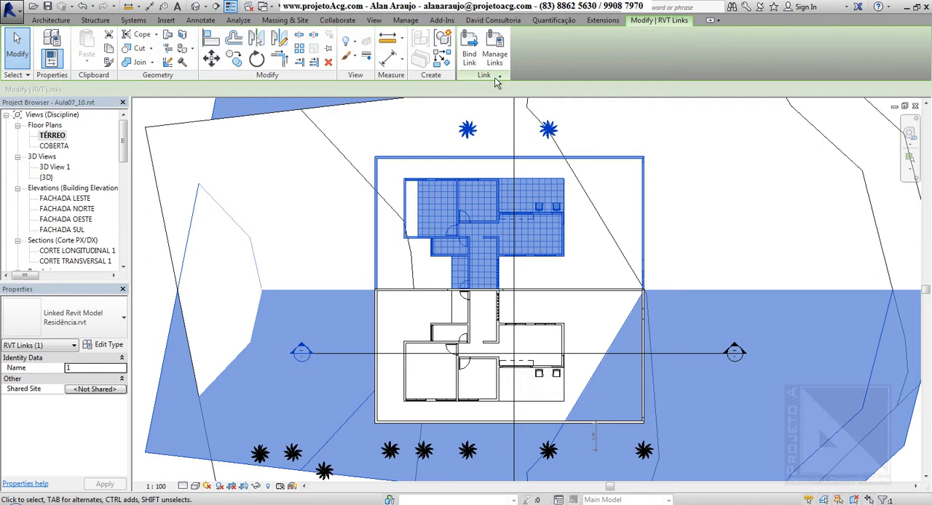
key(ctrl+z)
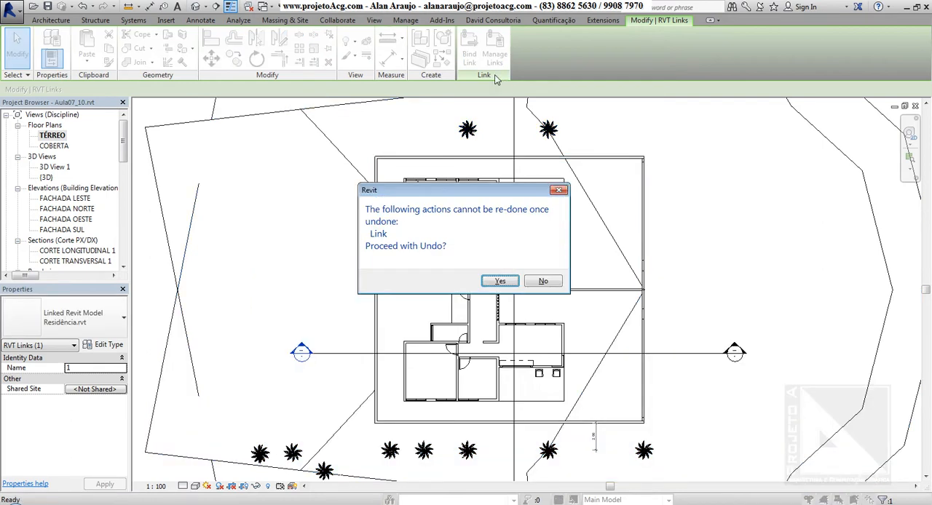
click(501, 283)
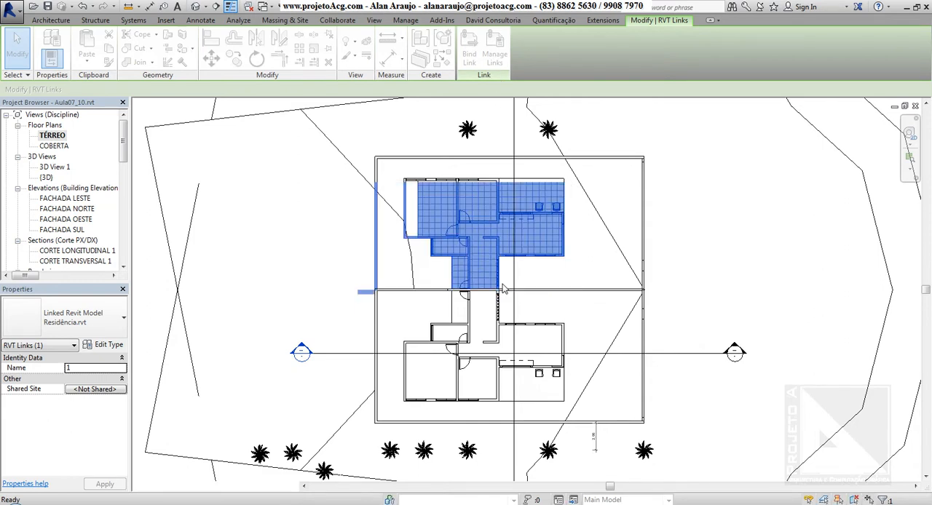
key(Escape)
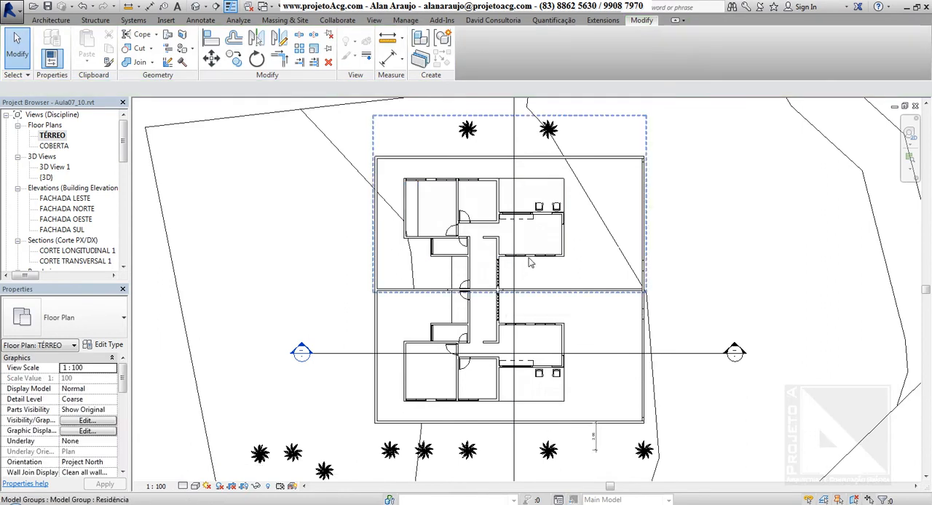
click(530, 264)
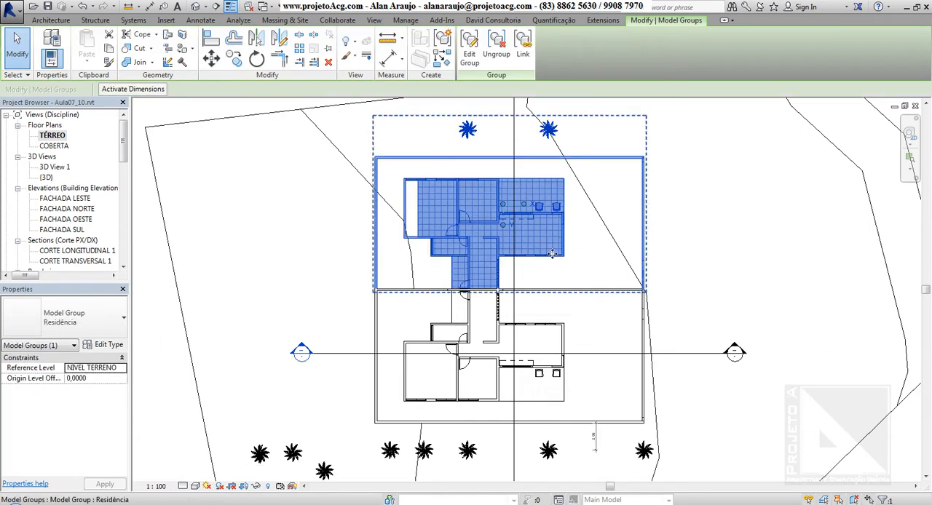
scroll(546, 247, up, 1)
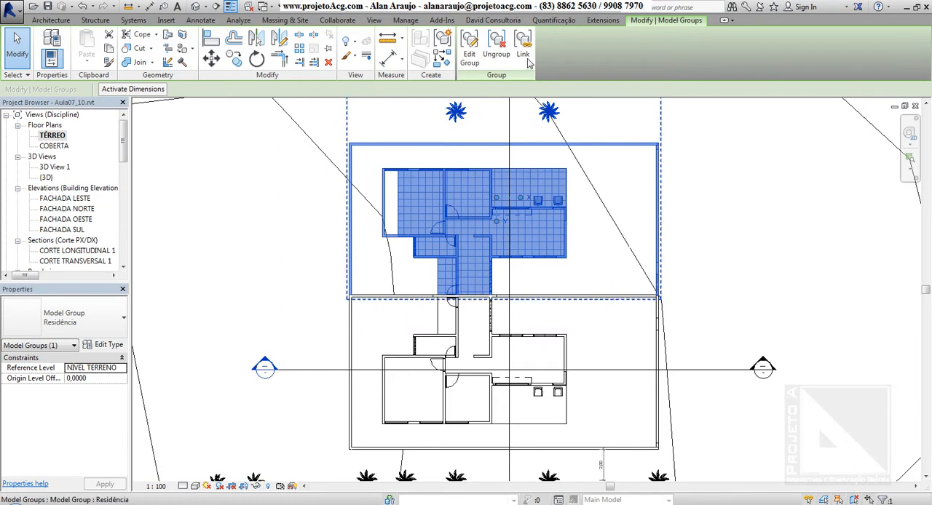
click(527, 58)
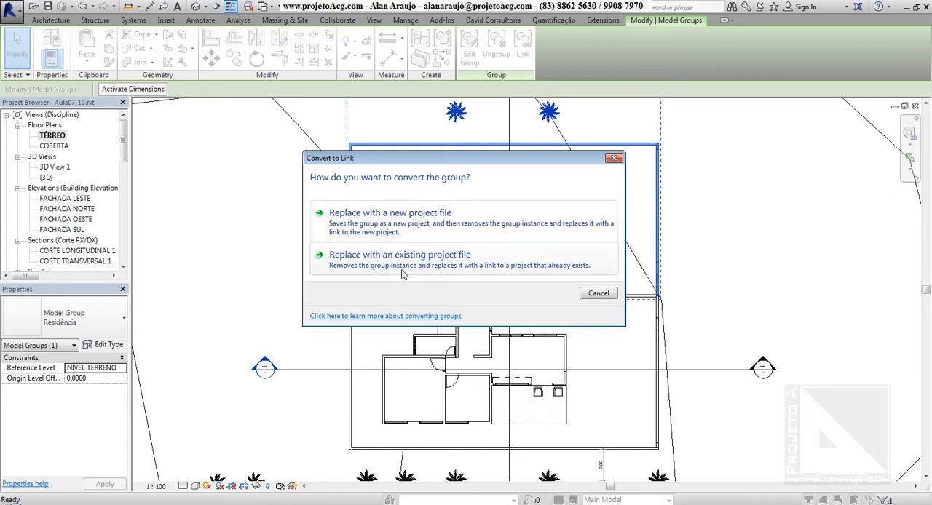
drag(466, 163, 716, 151)
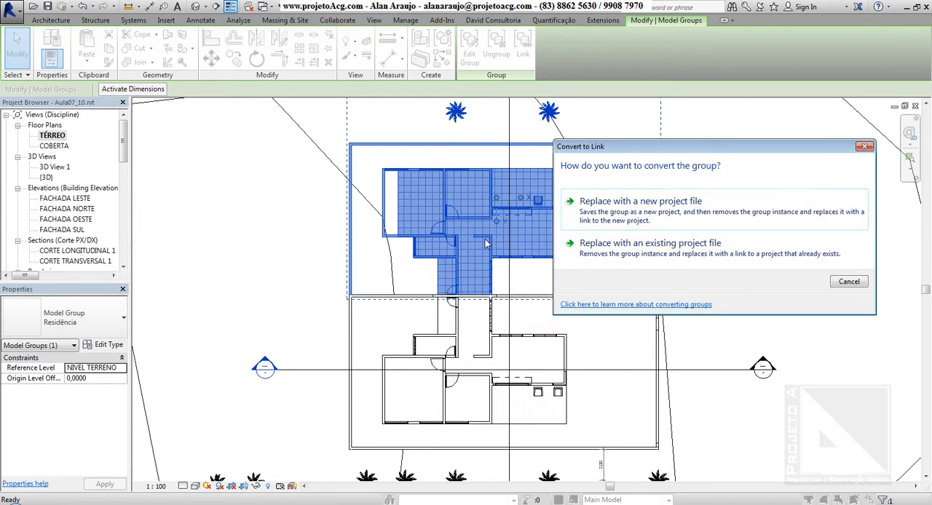
click(692, 248)
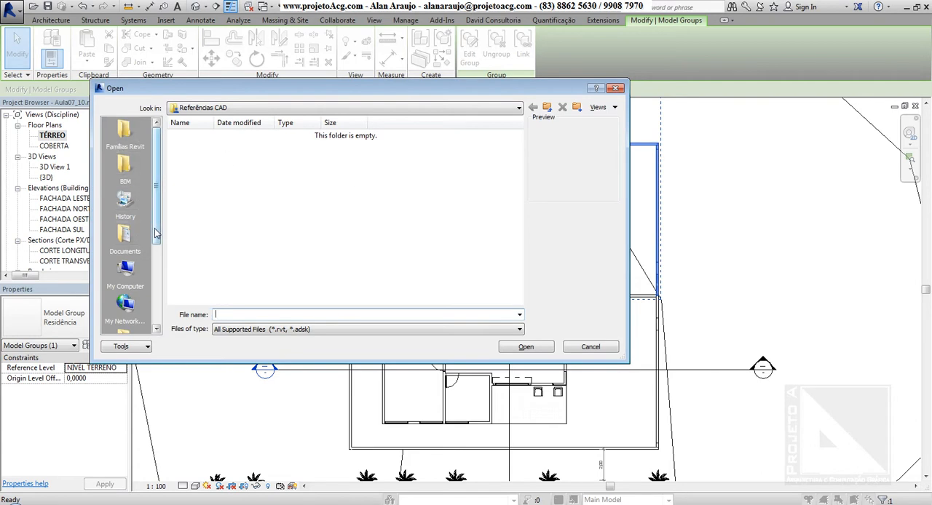
click(155, 233)
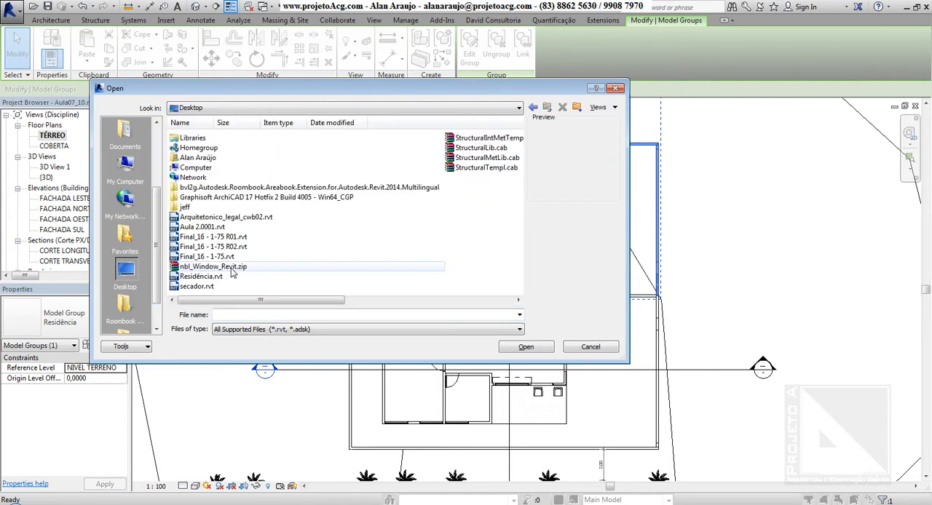
click(211, 228)
click(219, 217)
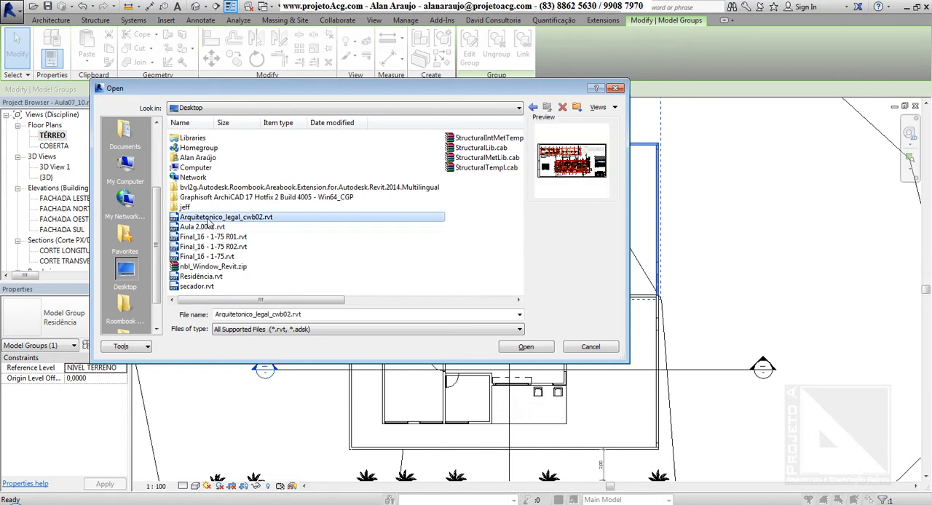
click(590, 348)
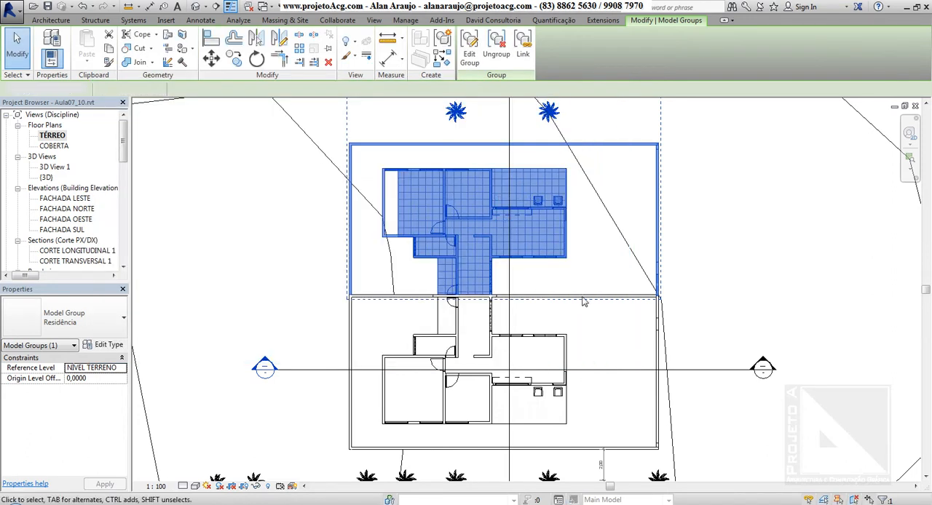
key(Escape)
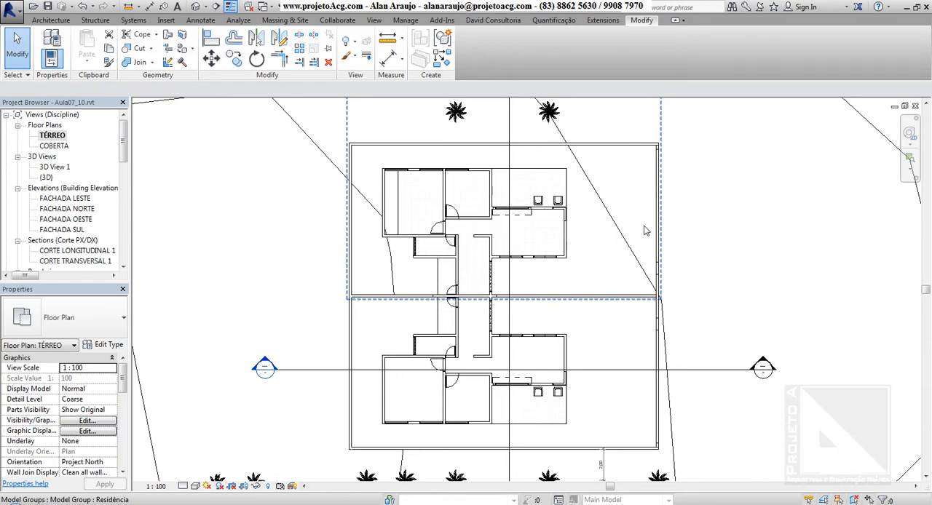
Step: Open the mirrored Residência group for editing in the plan and dock the floating Edit Group tools
click(555, 243)
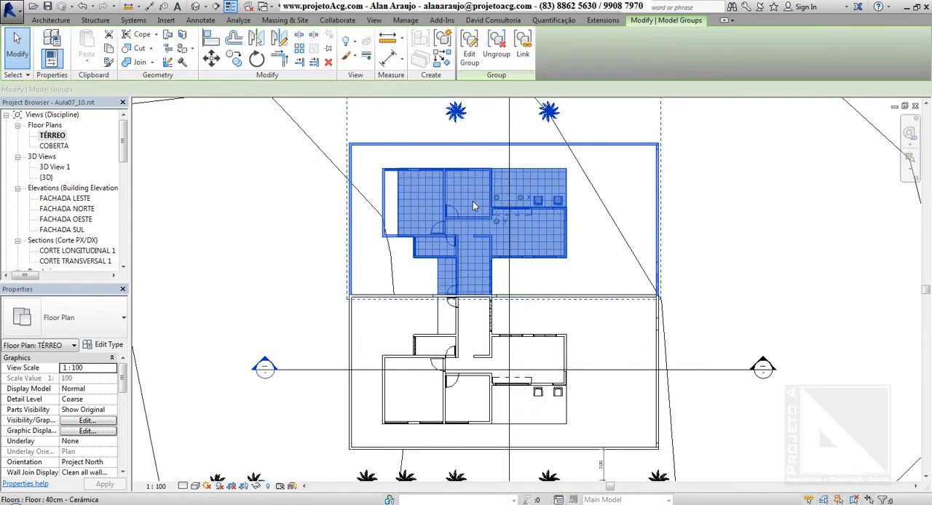
click(470, 54)
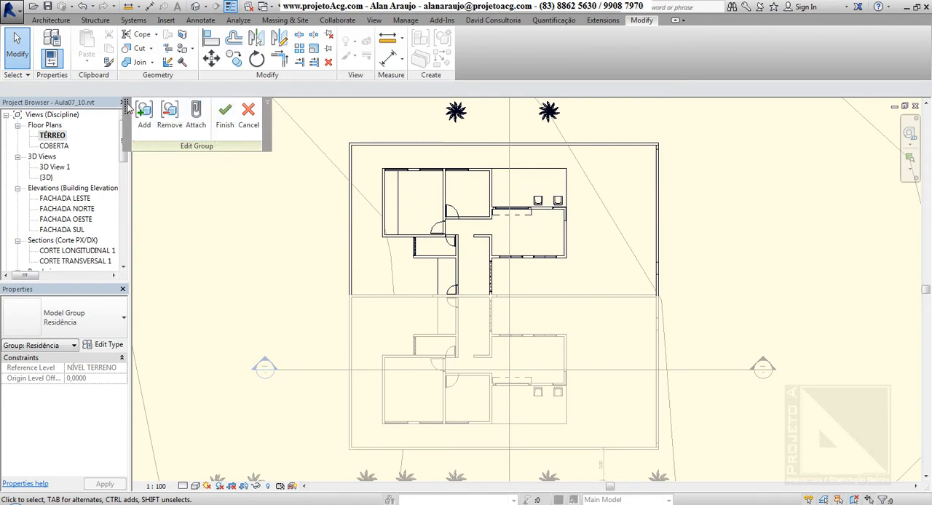
drag(141, 108, 473, 50)
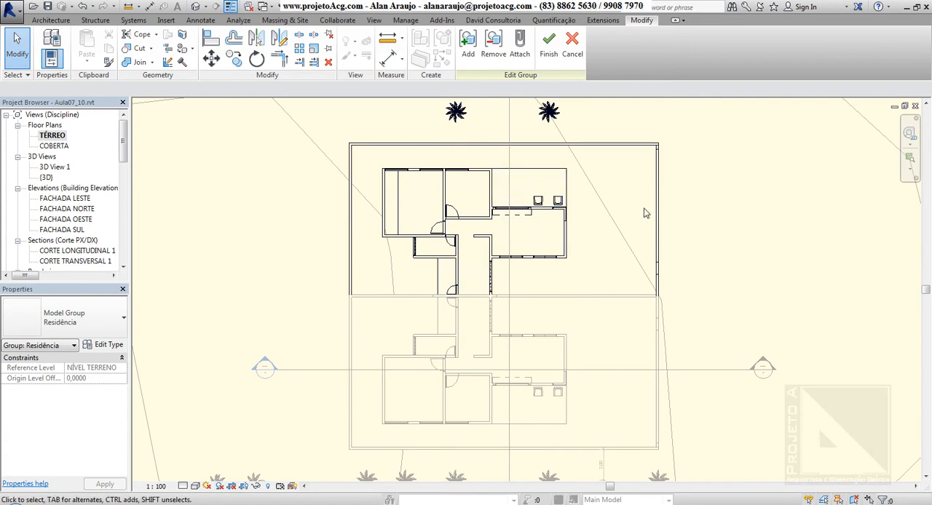
click(358, 204)
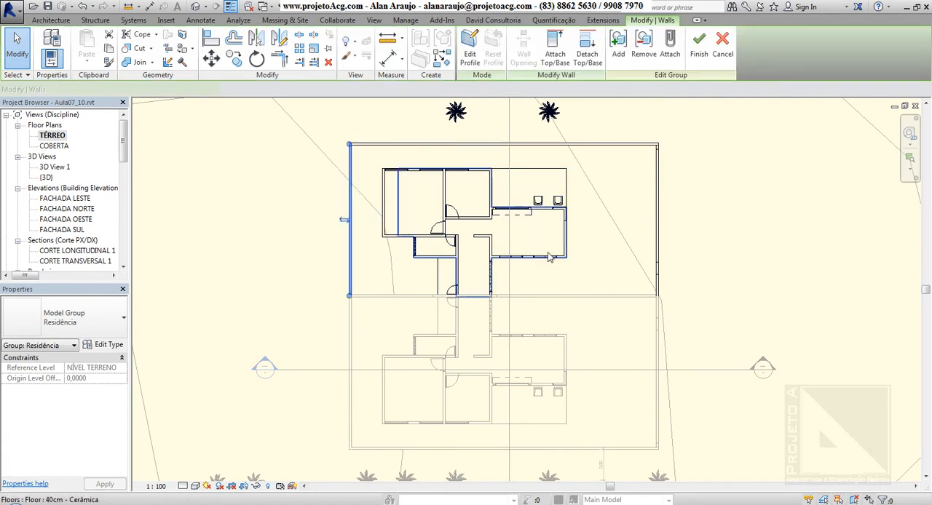
key(Escape)
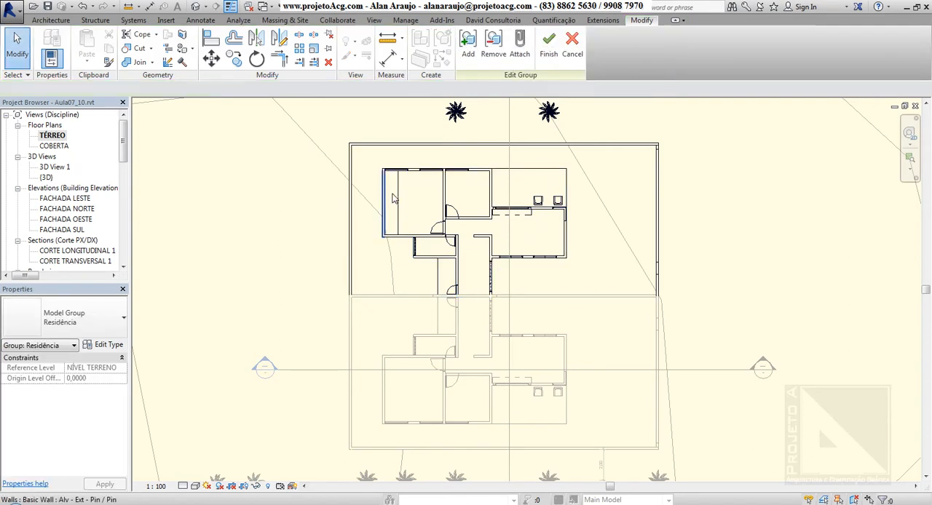
Step: Align the mirrored house's leftmost outer wall with the floor edge line just inside the corner room
key(a)
key(l)
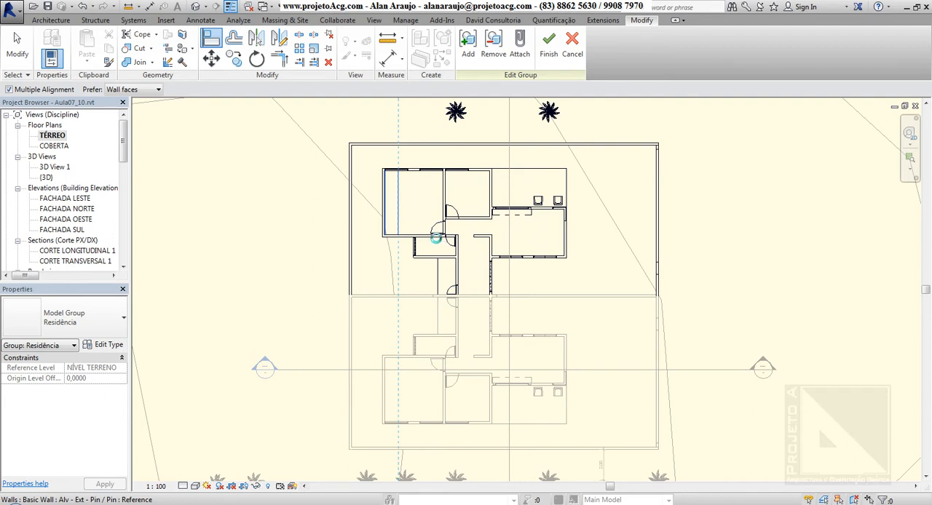
click(433, 235)
key(Escape)
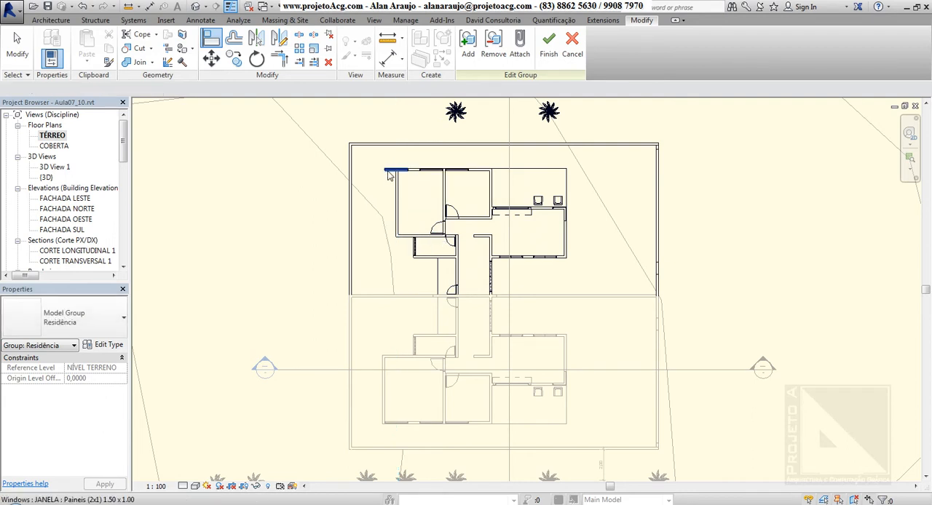
Step: Delete the 1.50 x 1.00 window left outside the moved wall and finish editing the group
click(390, 174)
click(534, 284)
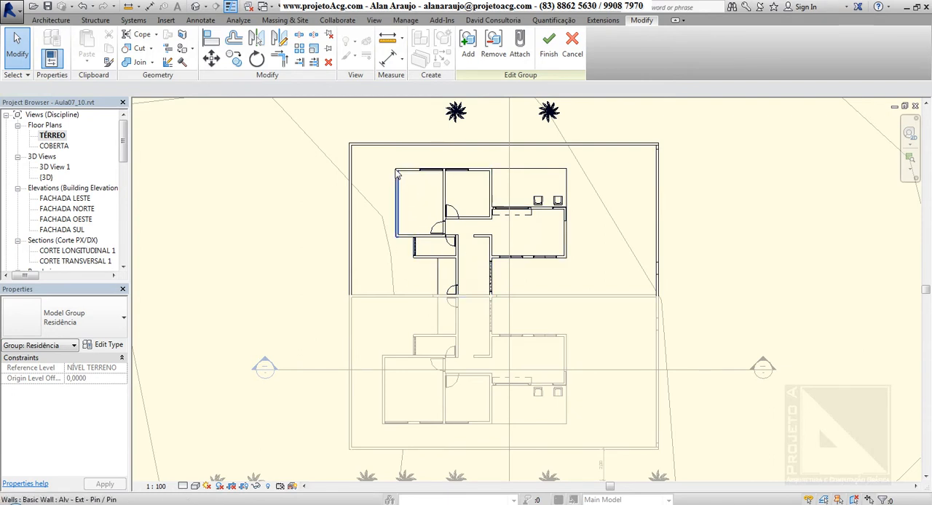
click(546, 48)
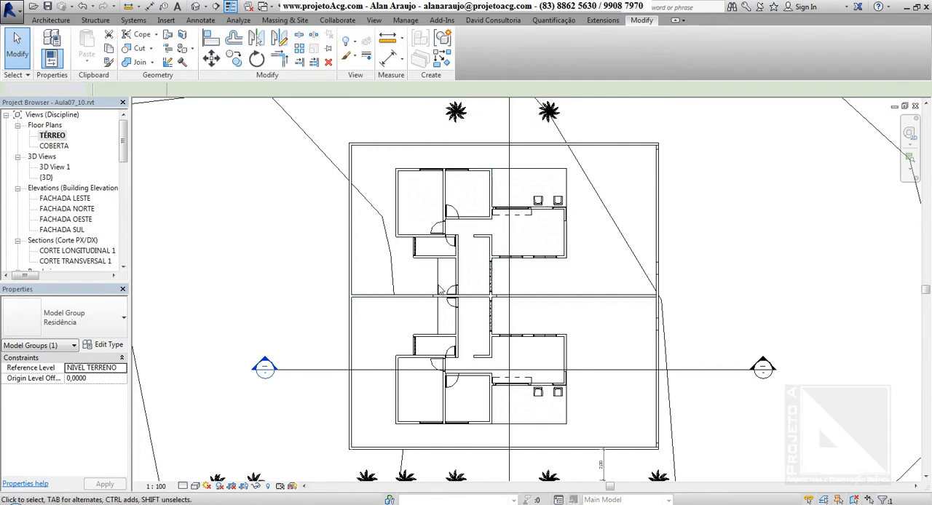
key(Escape)
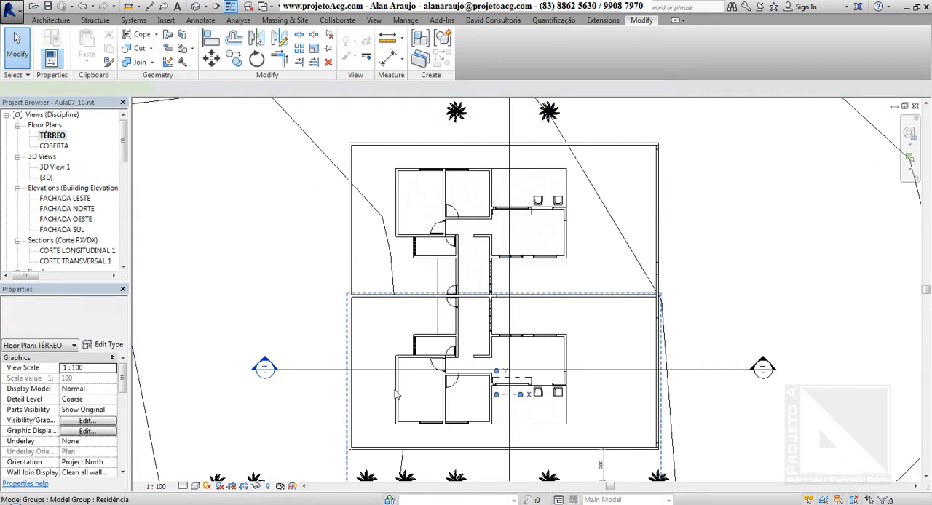
Step: Open the lower Residência group for editing in the TÉRREO plan
click(395, 394)
middle_drag(429, 361, 434, 348)
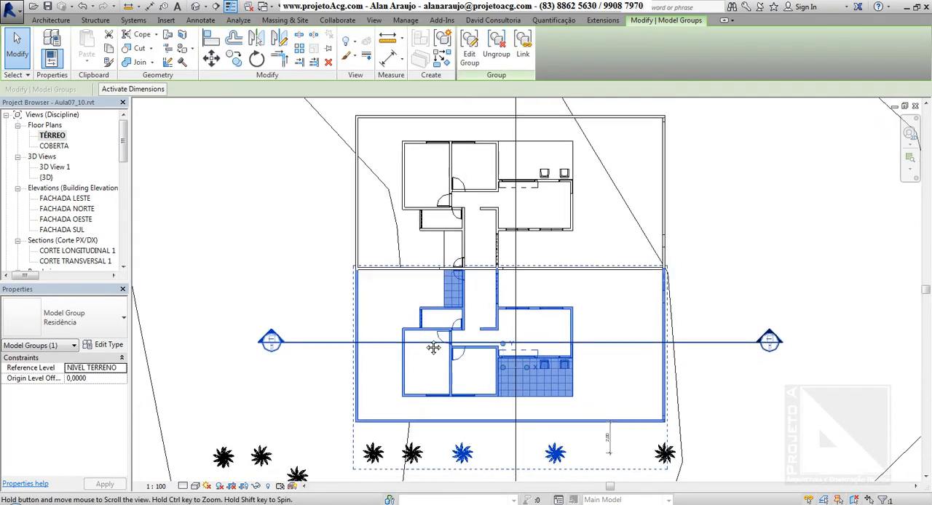
scroll(431, 347, down, 1)
scroll(428, 345, down, 1)
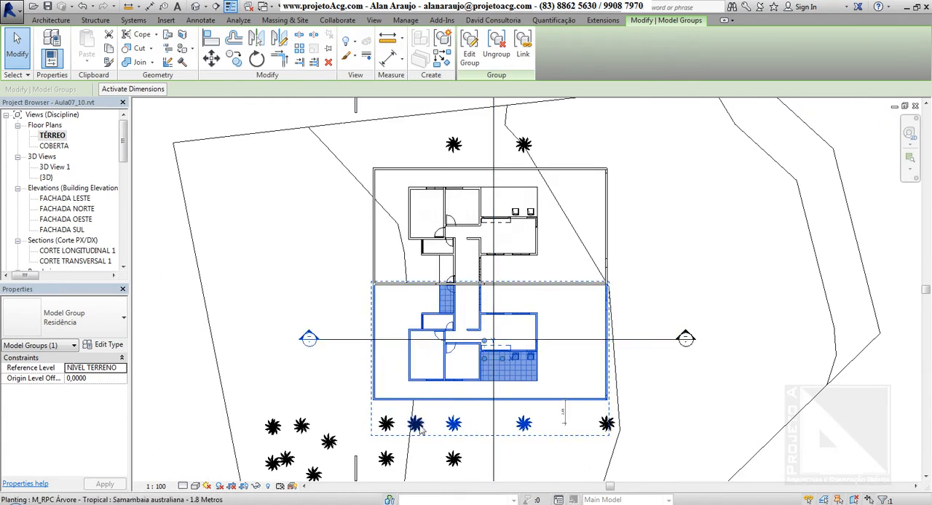
click(470, 54)
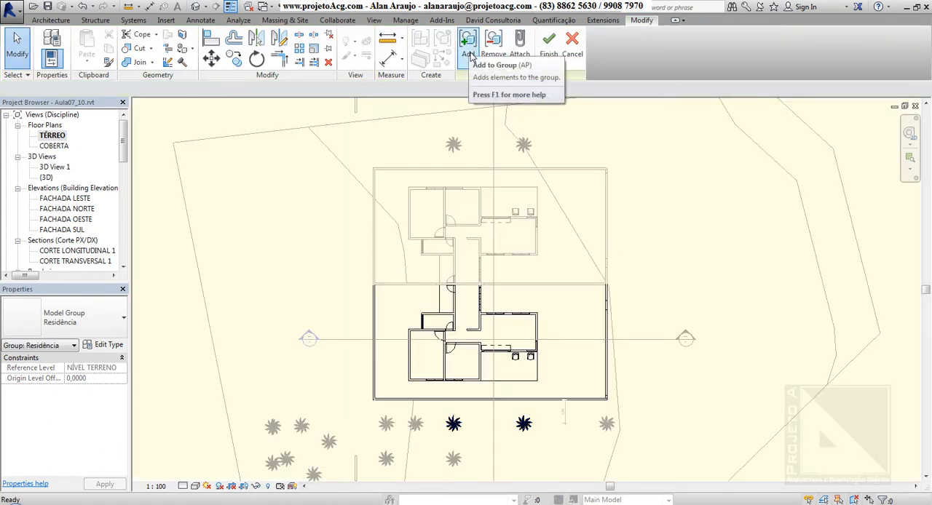
Step: Add the three ungrouped palms in the row just outside the lower house's perimeter wall to the group and finish editing
click(470, 57)
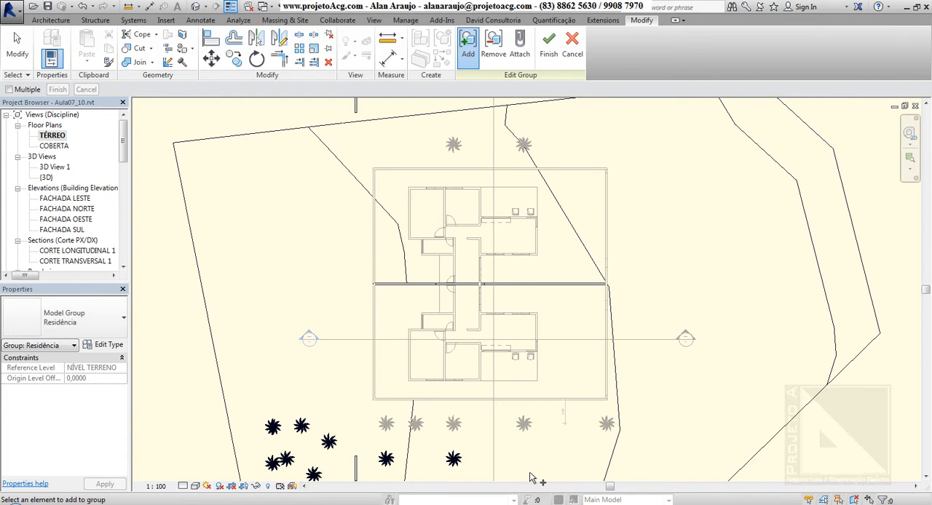
scroll(498, 486, up, 2)
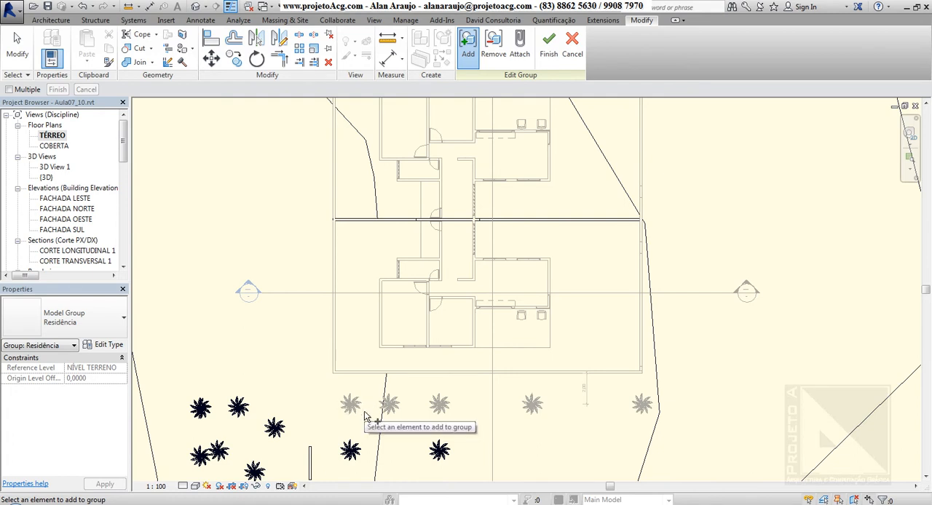
scroll(356, 415, down, 2)
scroll(354, 437, down, 1)
middle_drag(437, 414, 412, 399)
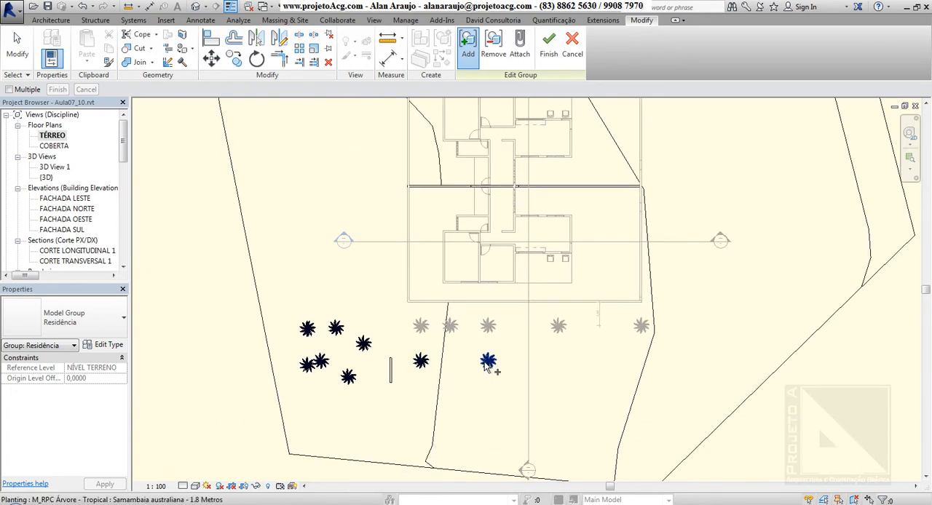
middle_drag(488, 366, 458, 394)
middle_drag(494, 364, 480, 408)
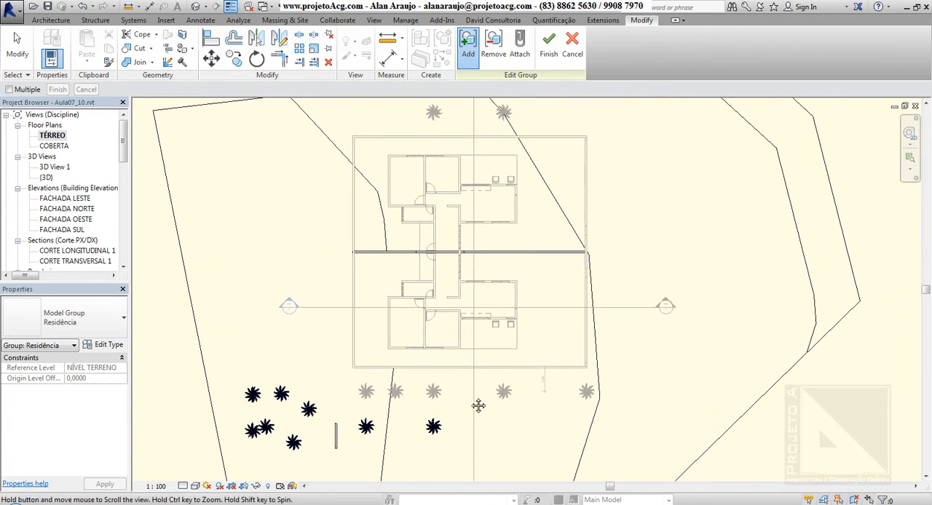
scroll(470, 406, down, 1)
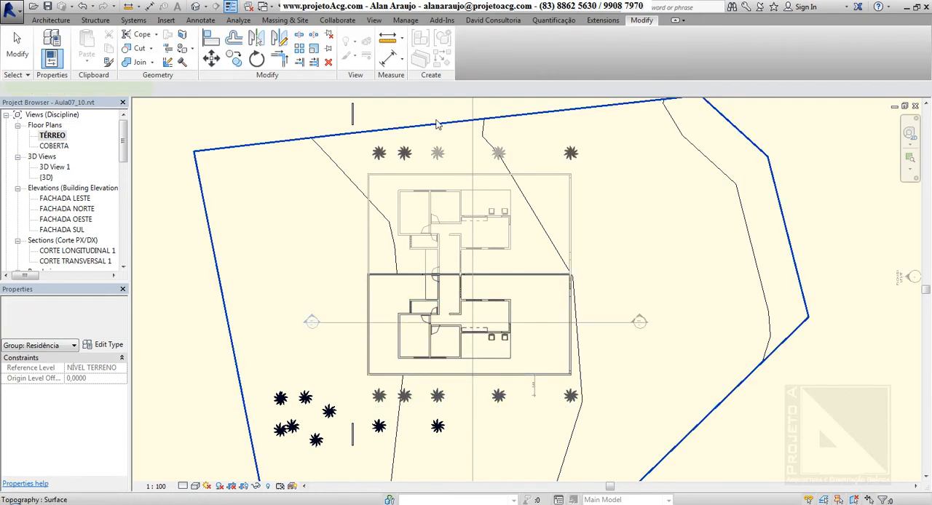
Step: Edit the upper Residência group, delete its five palms and finish editing
click(421, 183)
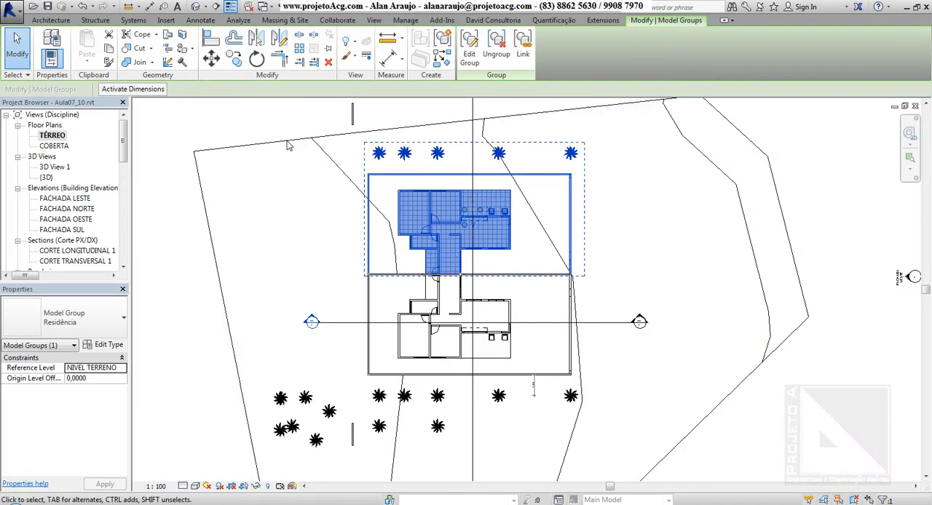
click(470, 58)
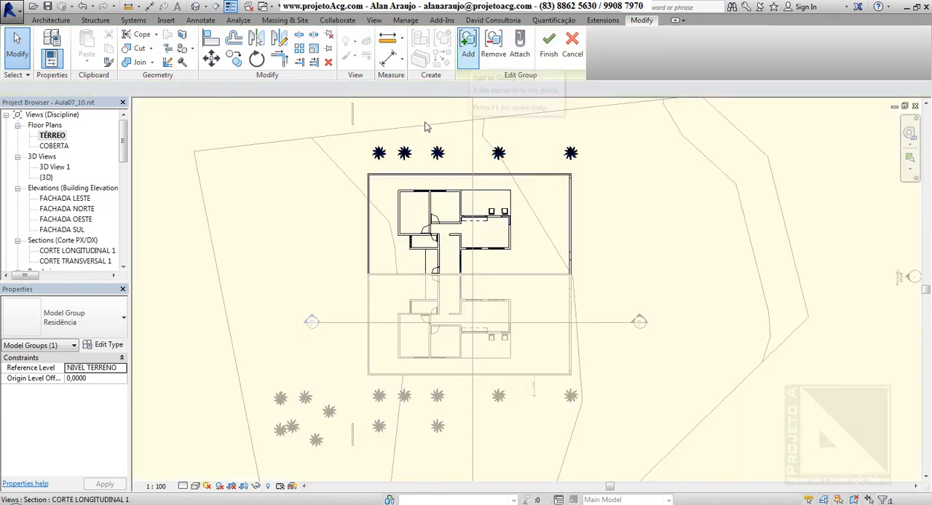
click(379, 154)
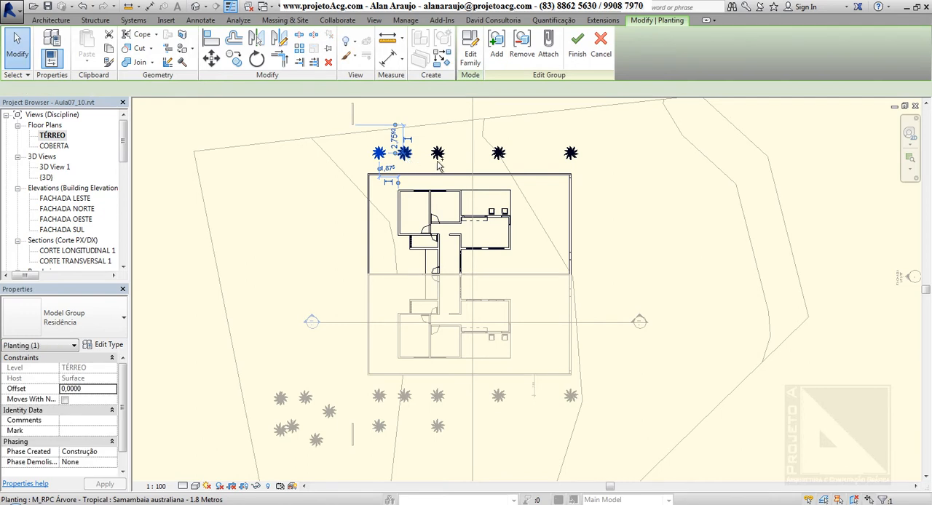
ctrl+click(438, 161)
ctrl+click(498, 160)
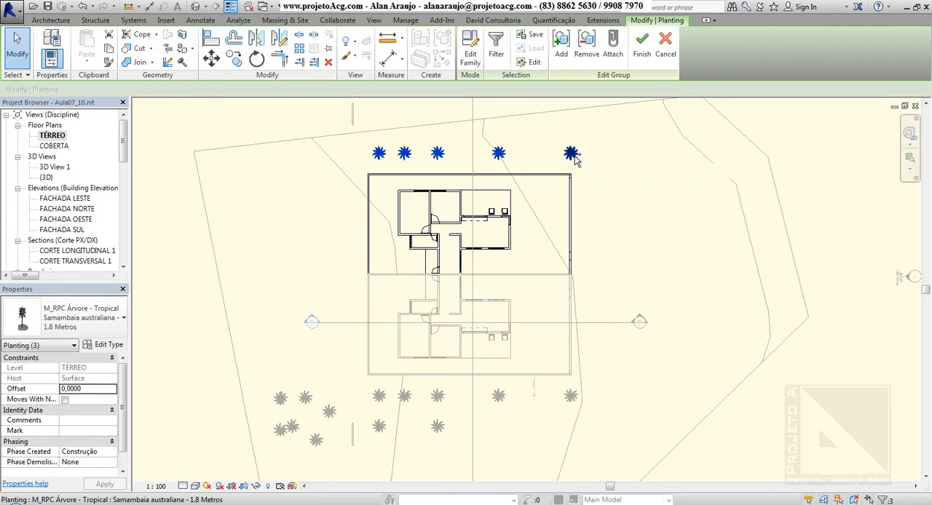
ctrl+click(572, 156)
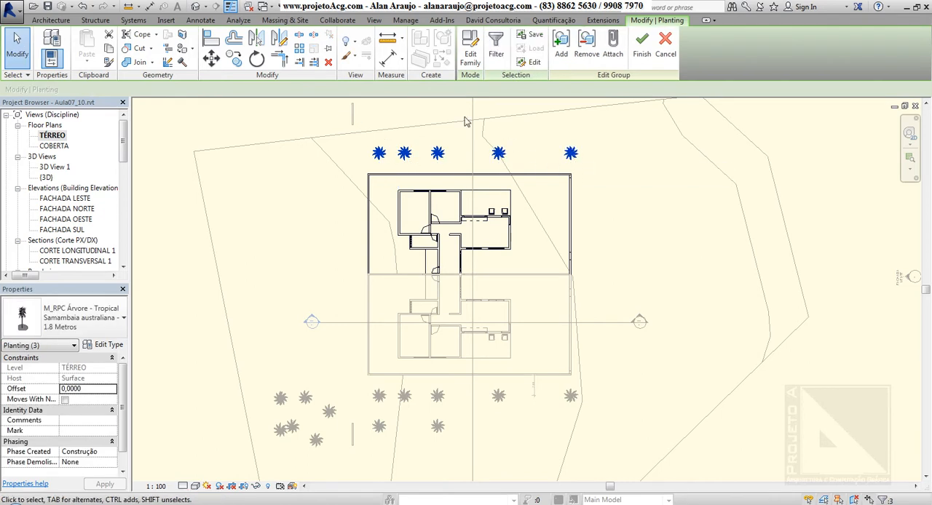
click(329, 62)
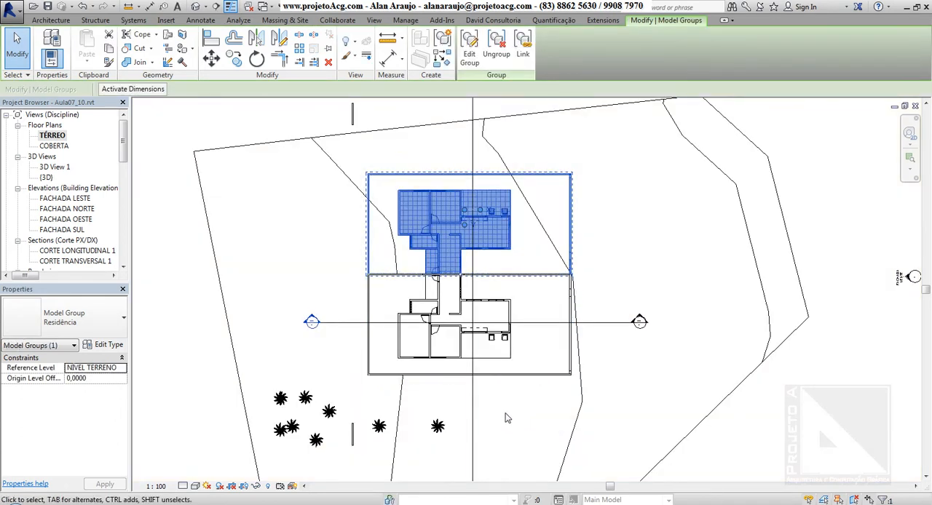
Step: Undo the deletion of the five palms from the Residência group
double_click(474, 190)
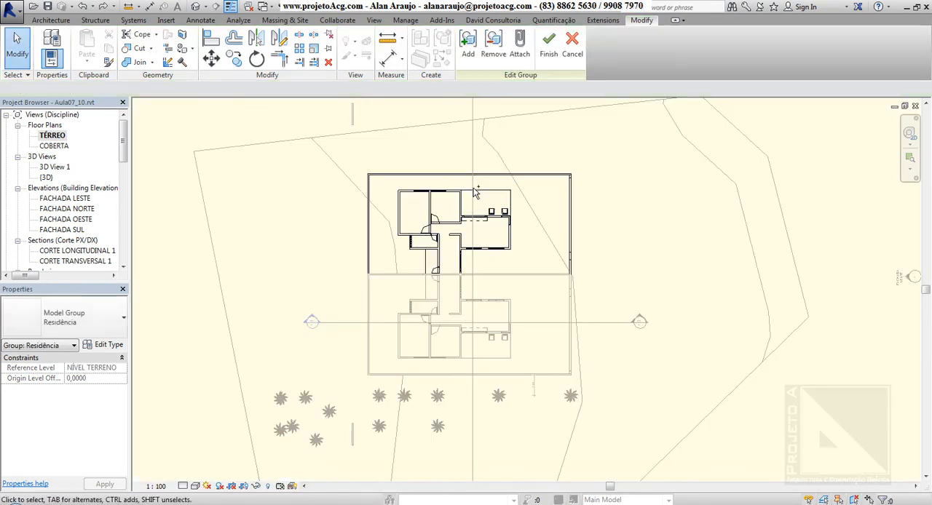
key(ctrl+z)
key(ctrl+z)
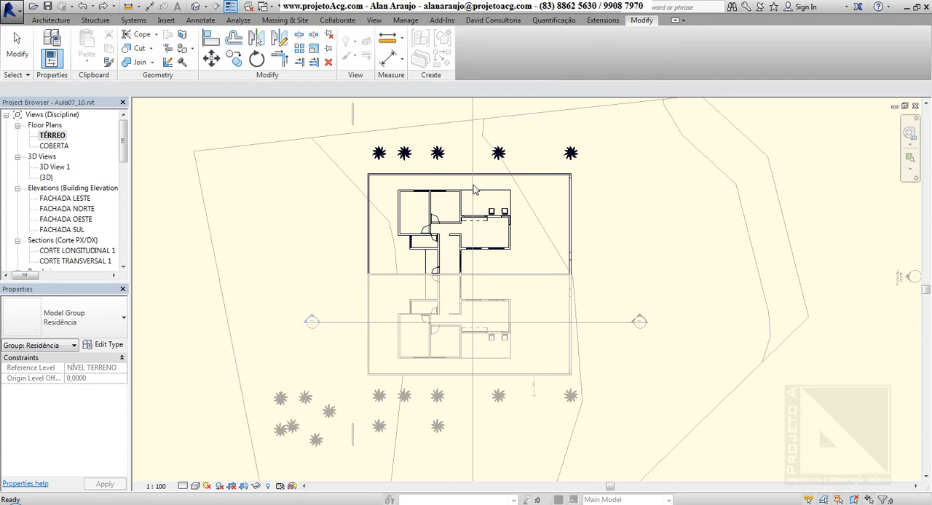
Step: Edit the upper Residência group, remove its five palms from the group without deleting them, and finish editing
double_click(475, 190)
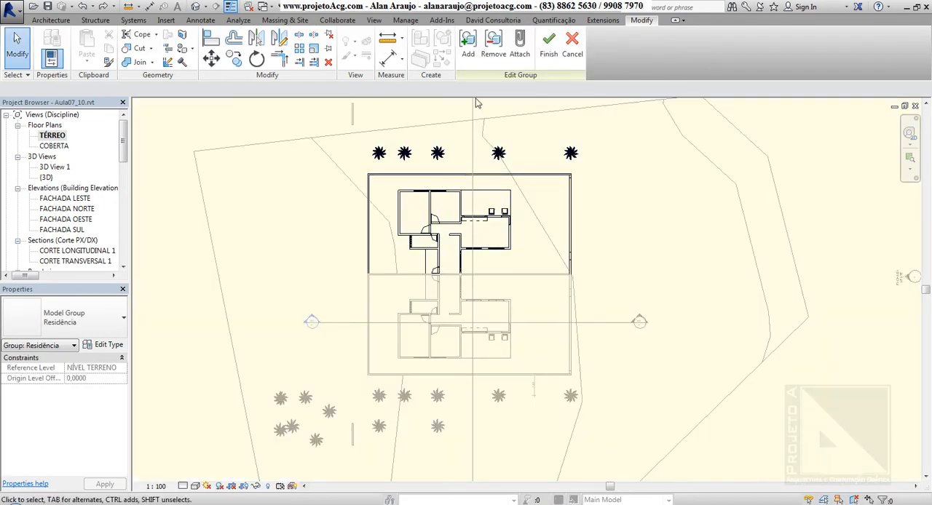
click(492, 53)
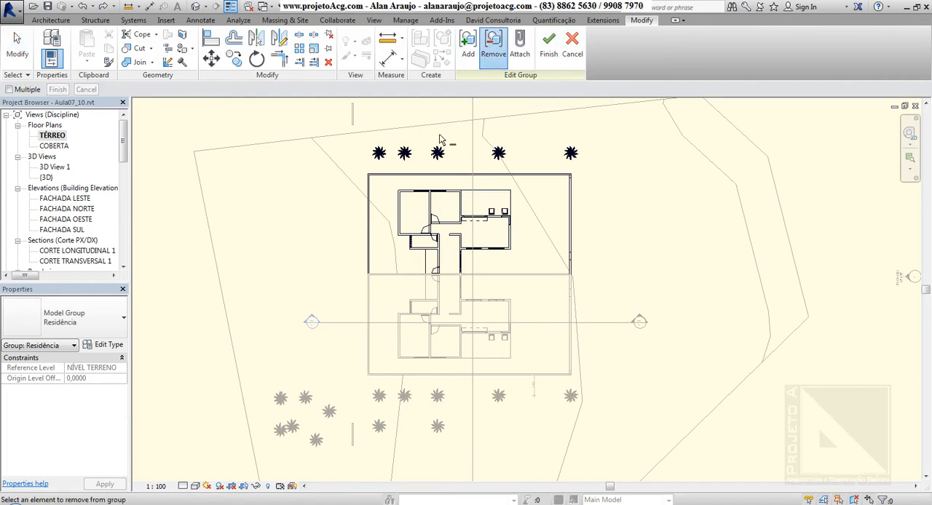
click(378, 156)
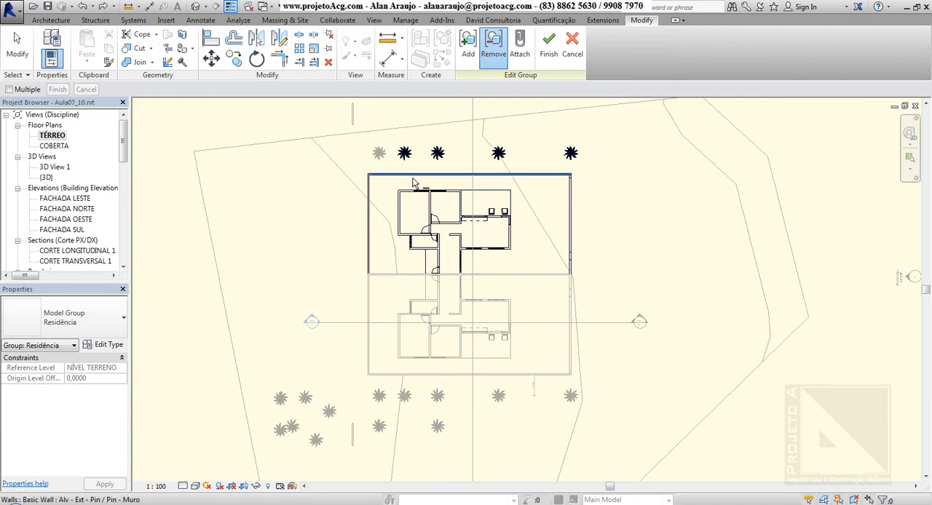
click(408, 160)
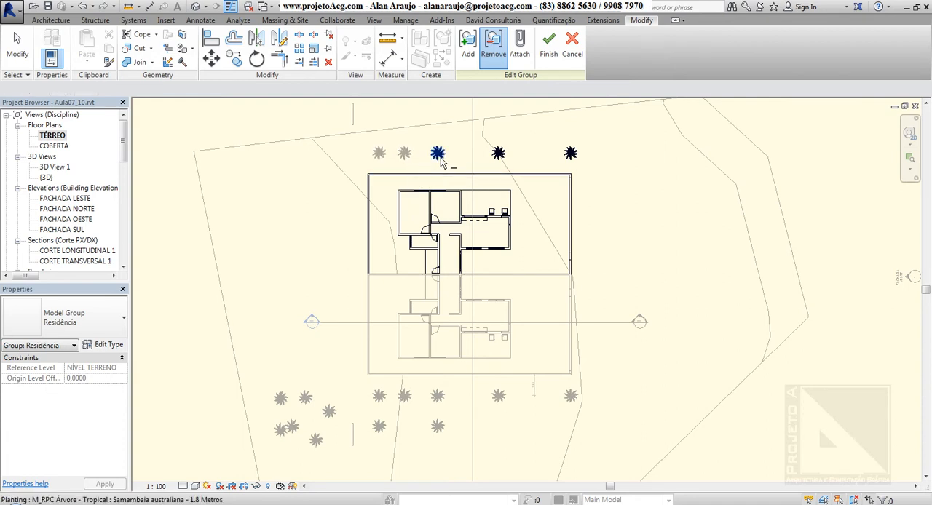
click(441, 162)
click(500, 157)
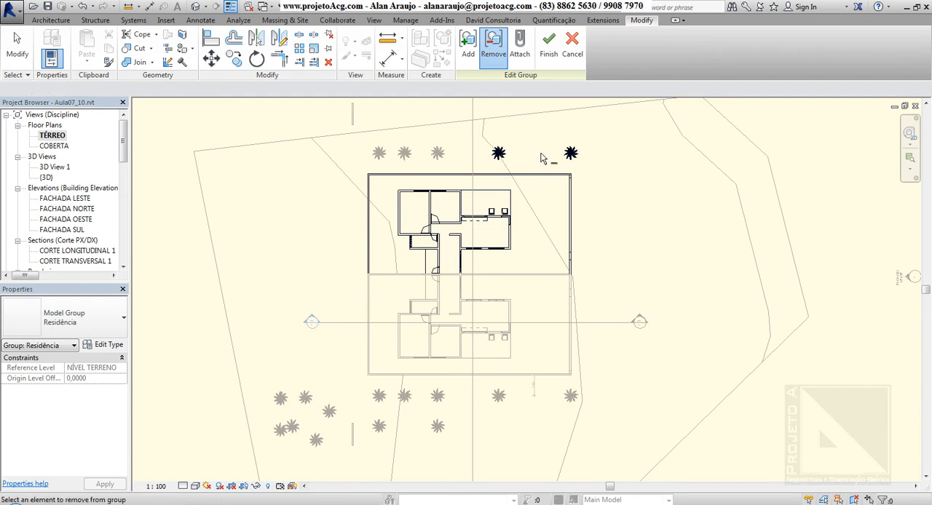
click(572, 157)
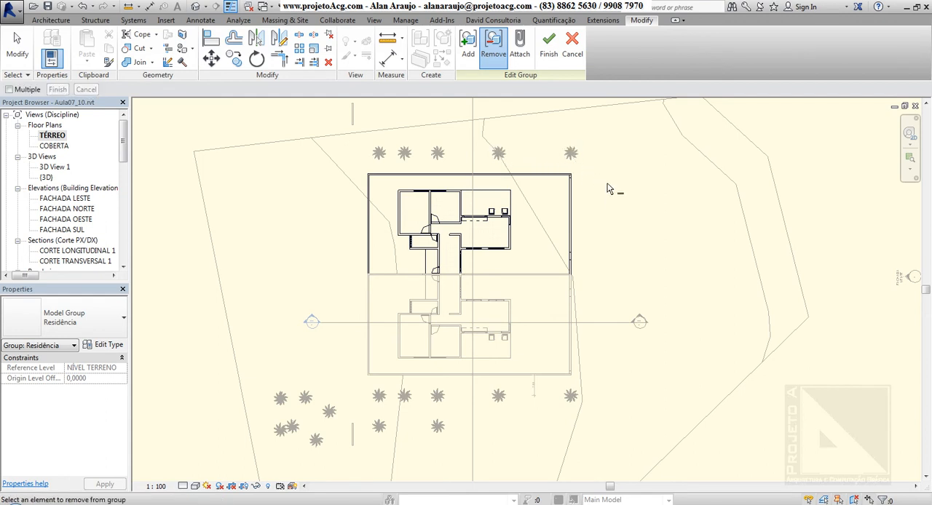
click(549, 57)
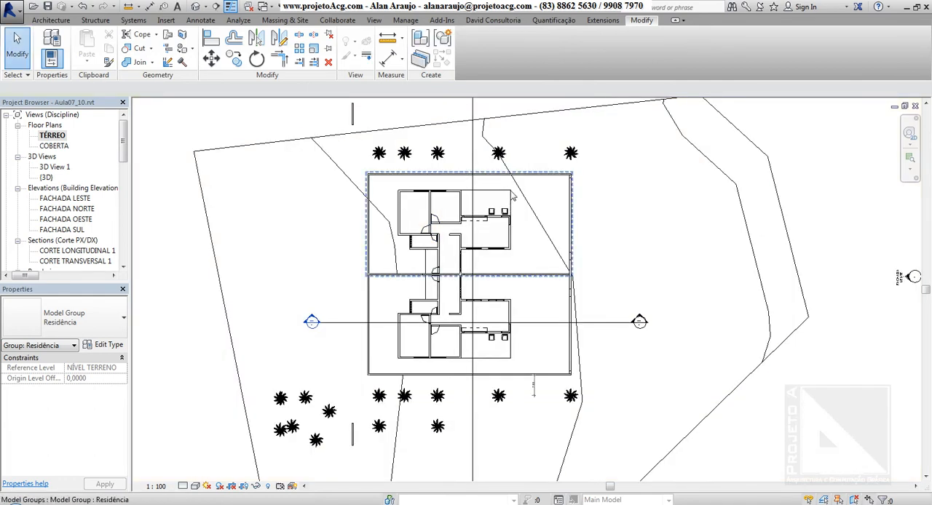
Step: Select the upper Residência group and individual palms in both rows to check whether the palms are independent of the groups
click(539, 180)
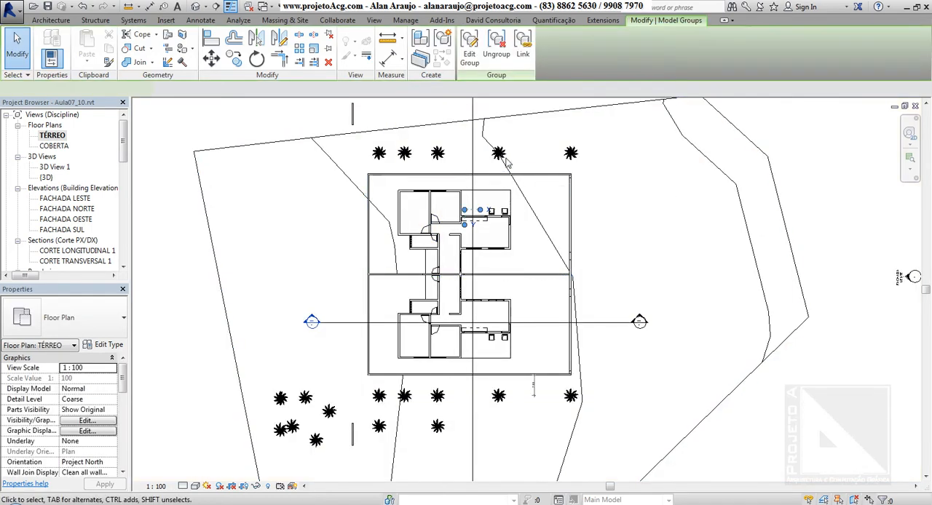
click(571, 154)
click(498, 154)
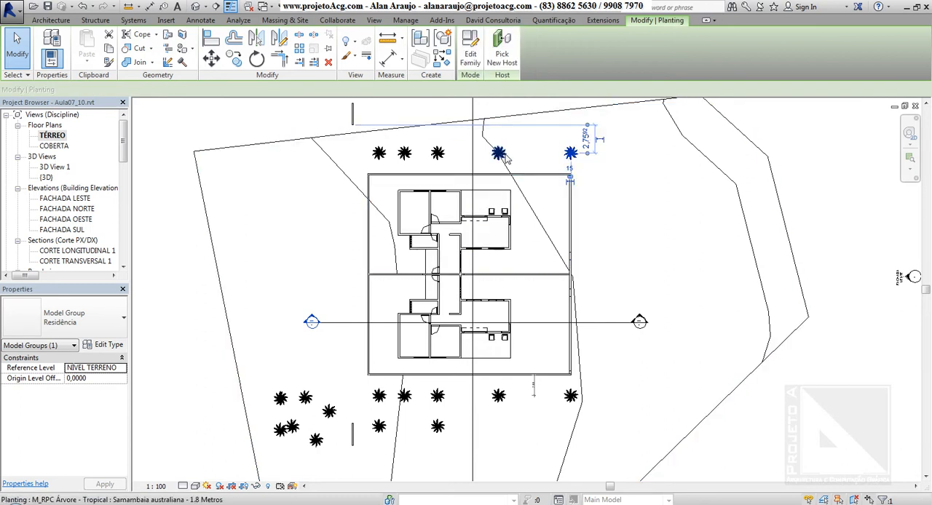
click(436, 155)
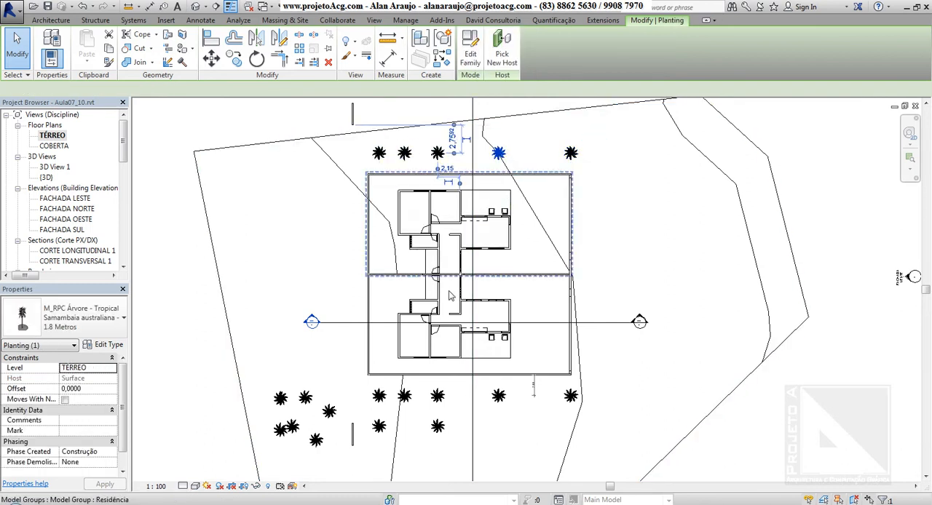
click(571, 395)
click(498, 395)
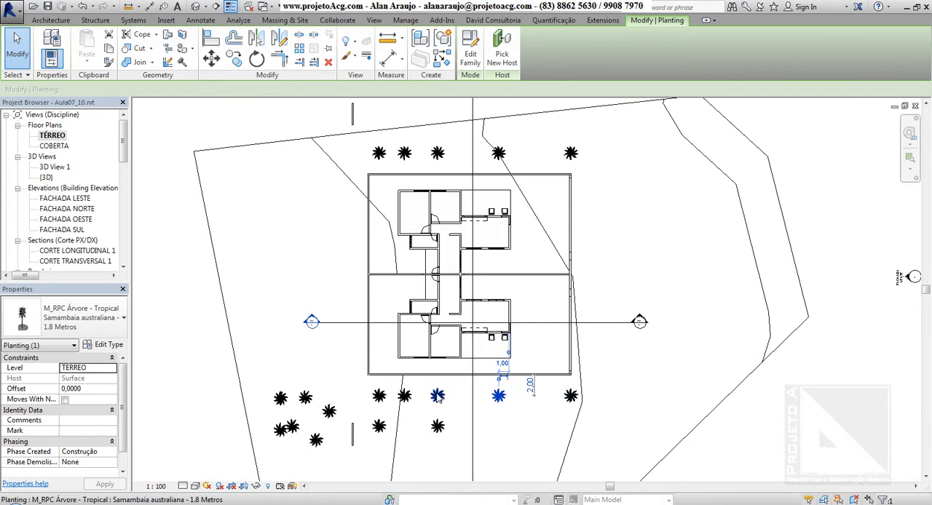
click(437, 395)
click(379, 397)
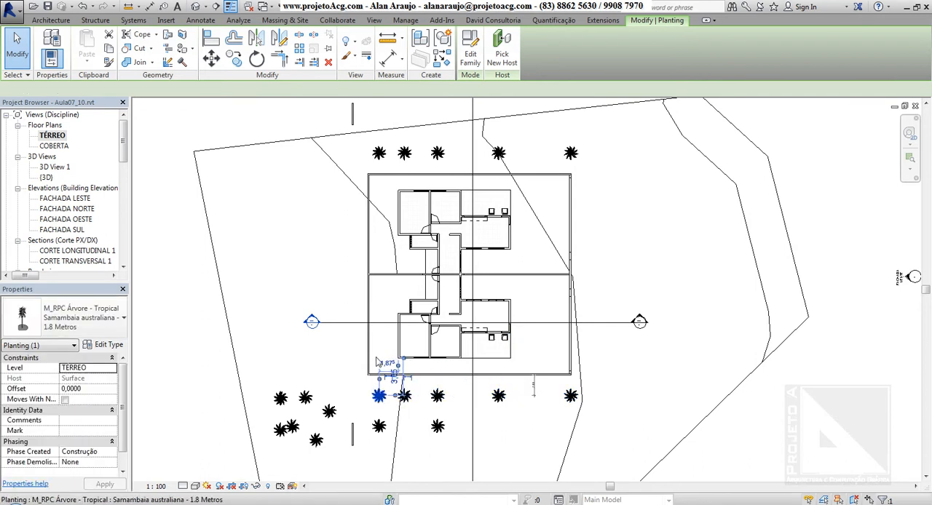
click(370, 237)
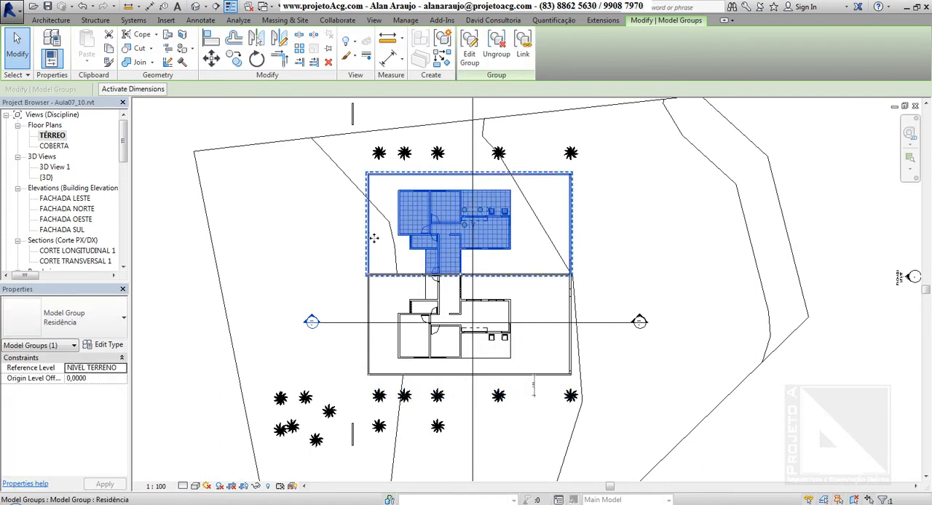
click(469, 43)
Step: Add an Aligned dimension string above the upper residence's top wall, picking entire walls as references
scroll(433, 244, up, 2)
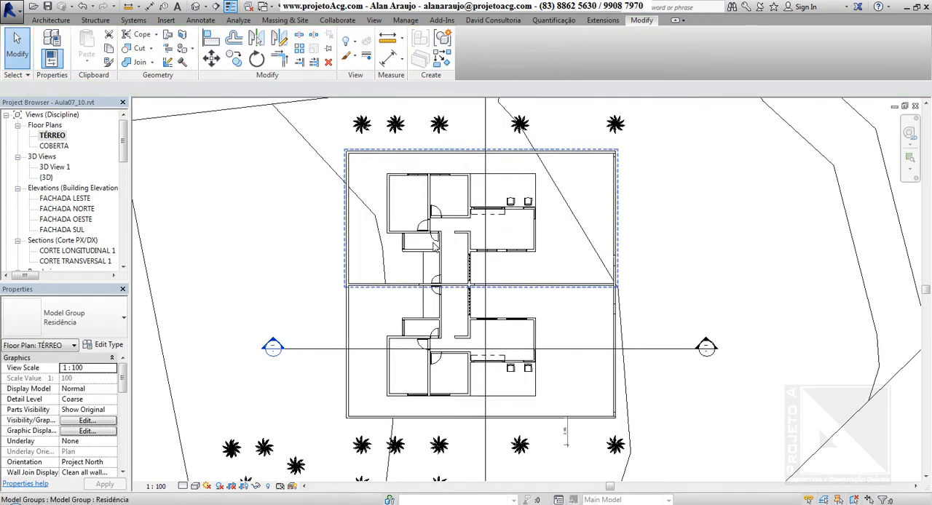
scroll(435, 181, up, 3)
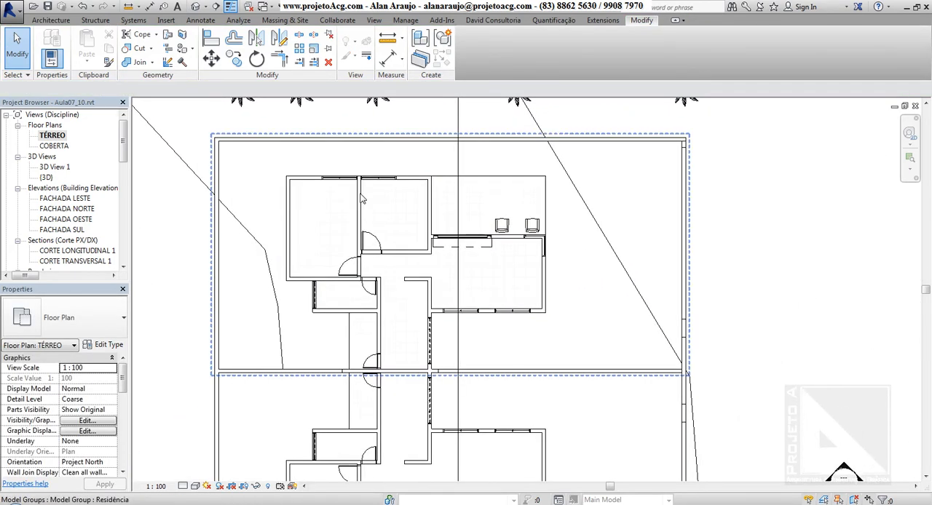
click(54, 21)
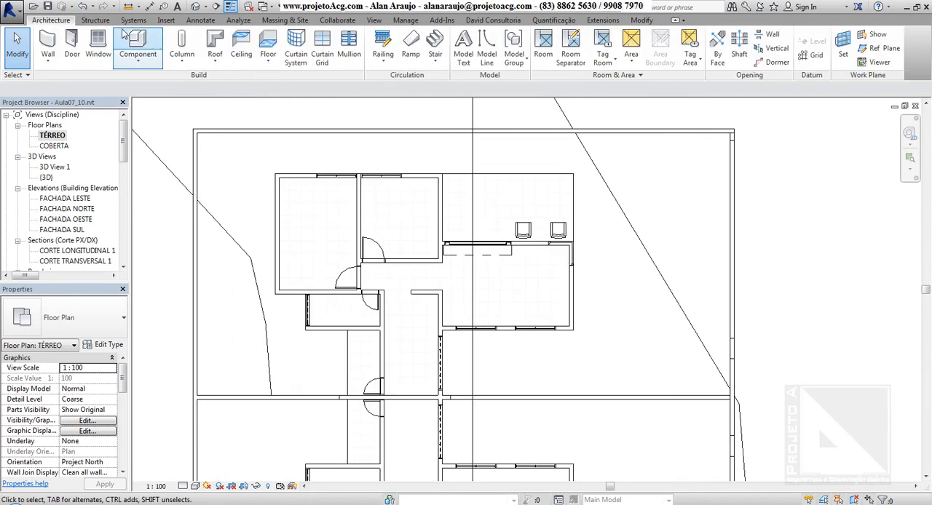
click(200, 20)
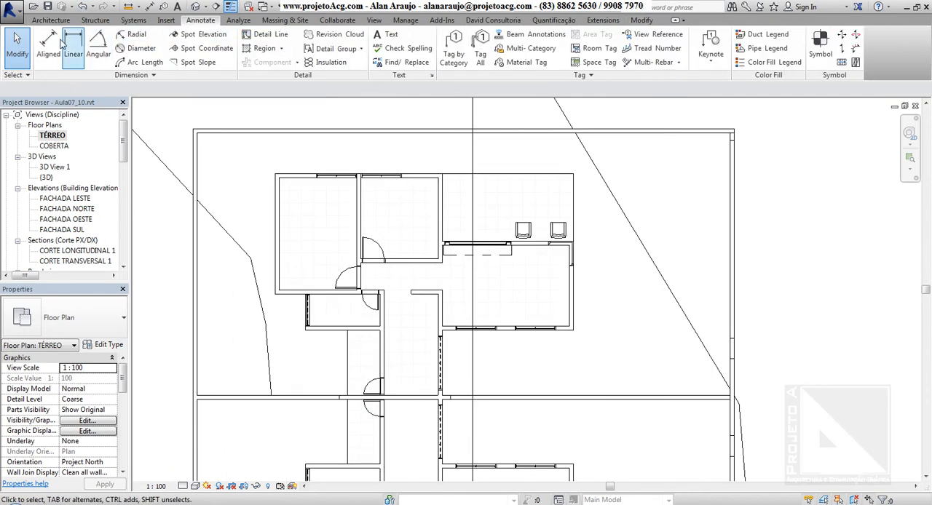
click(48, 42)
click(218, 89)
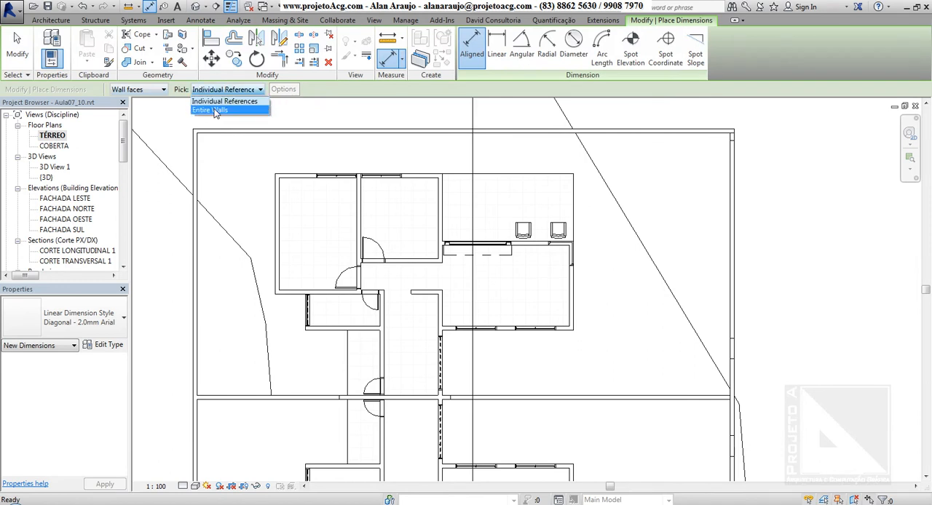
click(241, 110)
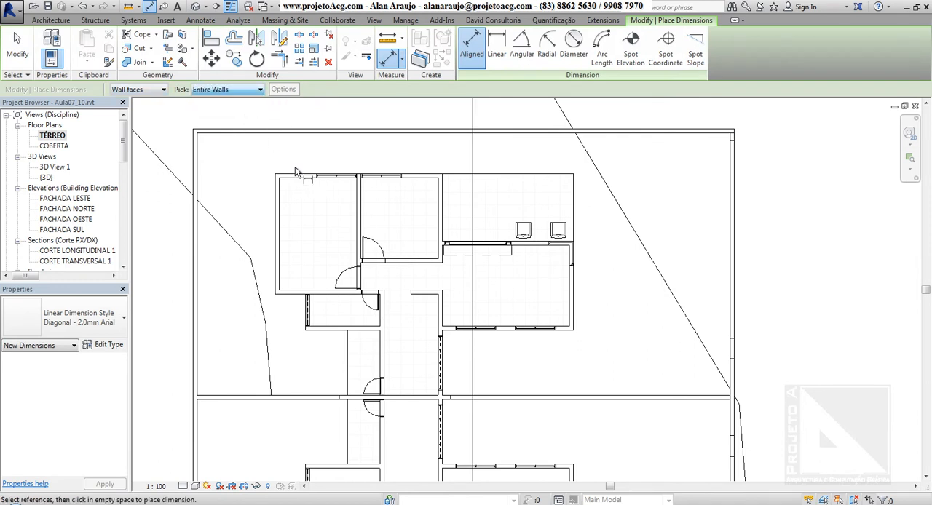
click(298, 182)
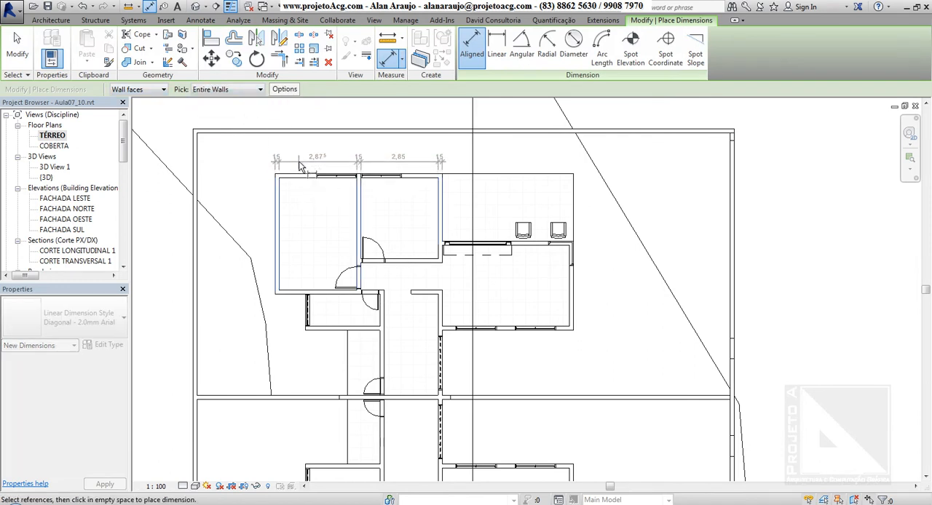
click(306, 173)
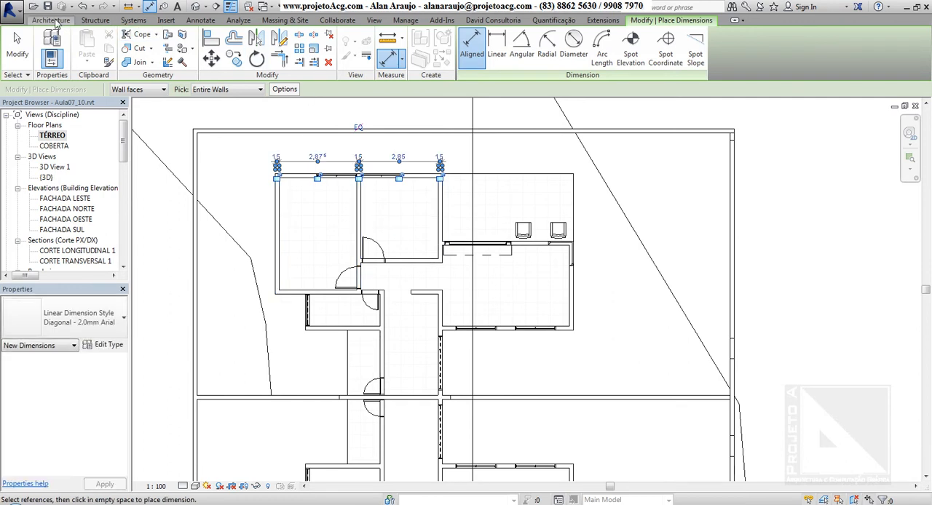
Step: Tag all untagged doors with TAG-Porta : Ref. Porta and all untagged windows with TAG-Janela : Janela in the current view
click(56, 21)
key(Escape)
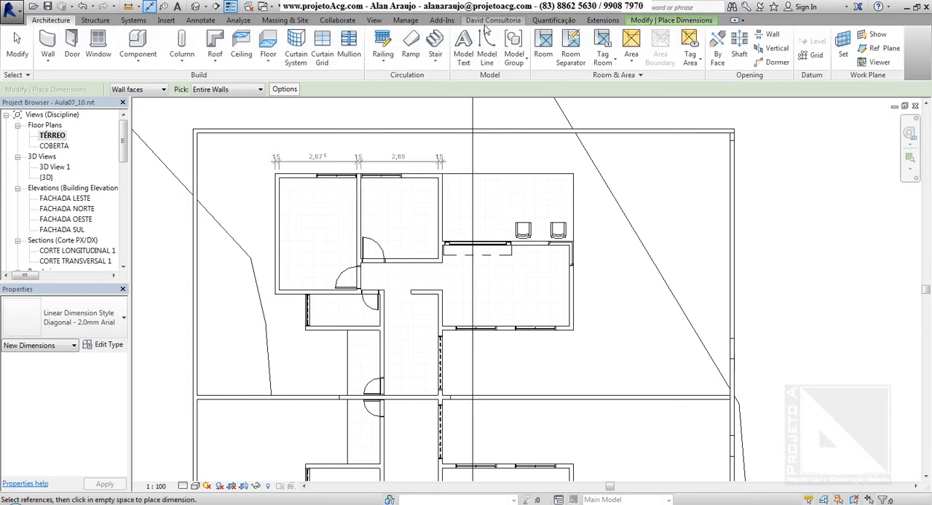
click(200, 20)
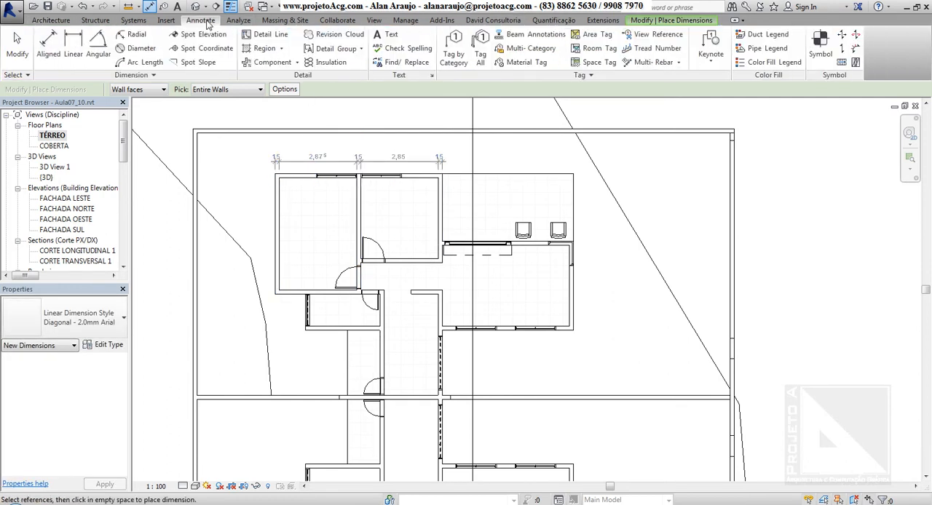
click(481, 52)
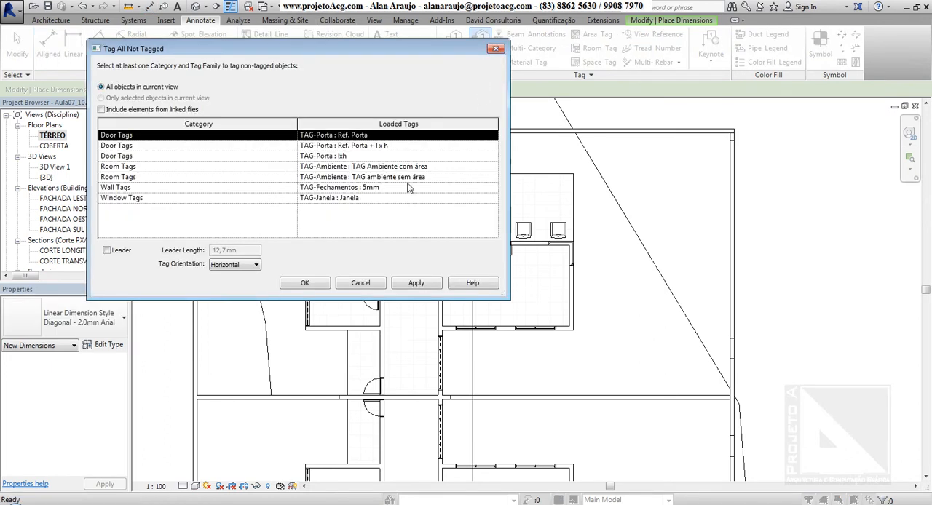
click(146, 178)
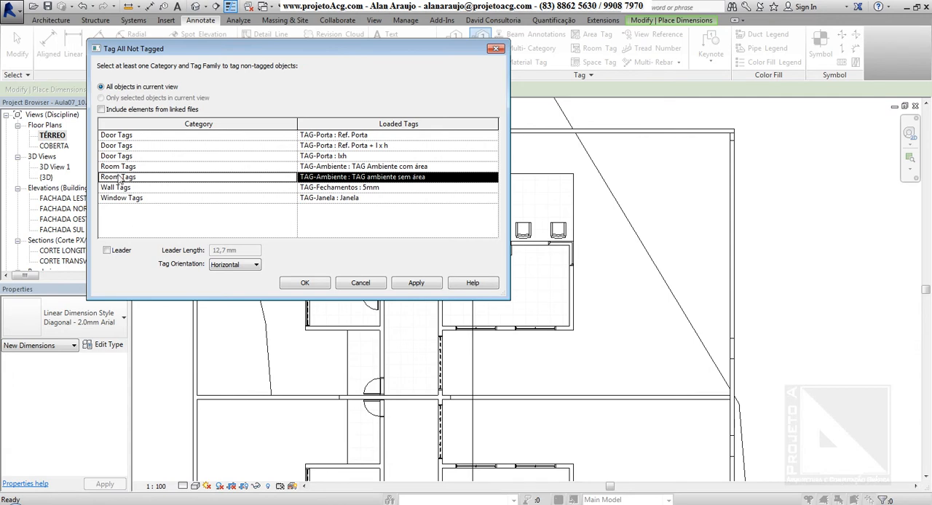
click(127, 201)
ctrl+click(164, 136)
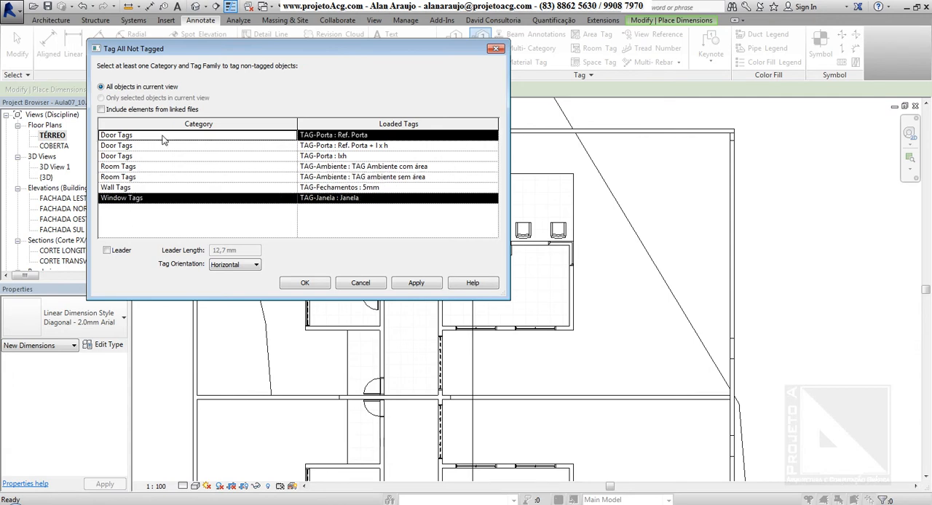
click(305, 283)
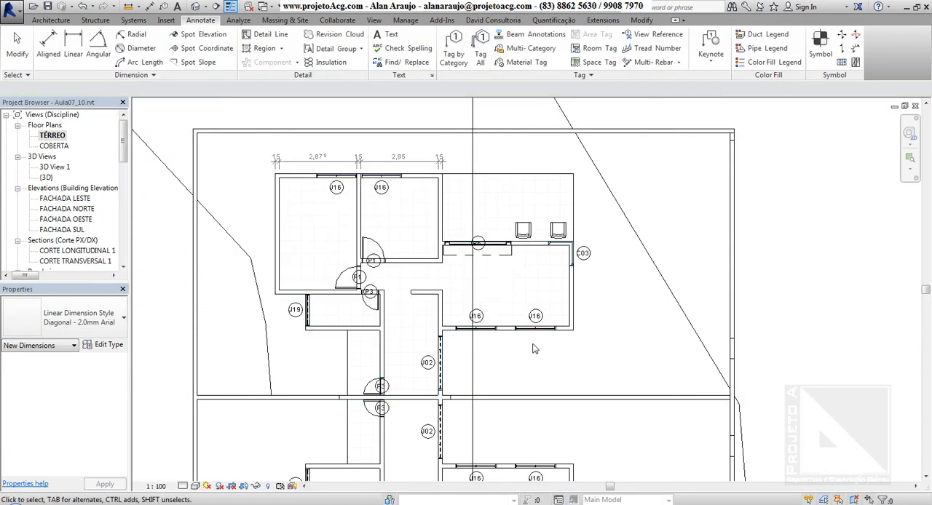
Step: Compare the upper and lower Residência groups by selecting each, and ungroup the upper one
scroll(534, 348, down, 1)
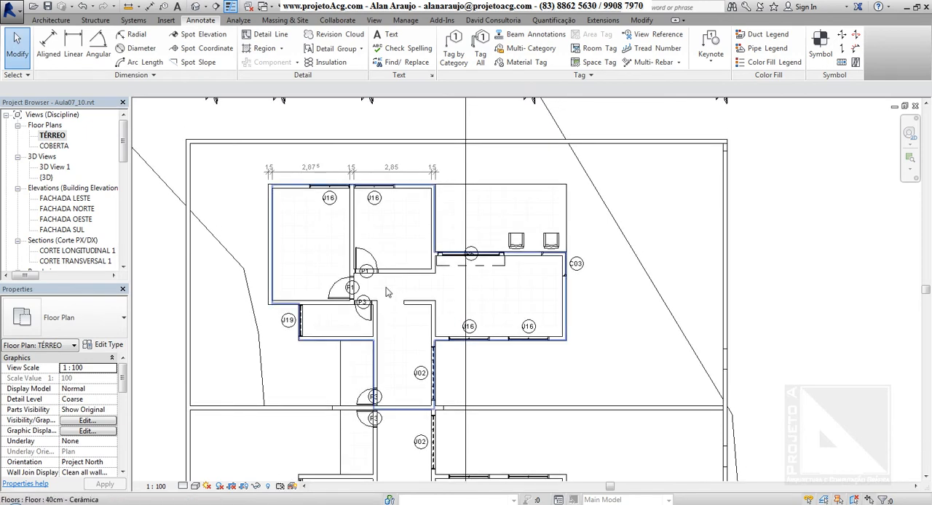
scroll(390, 280, down, 2)
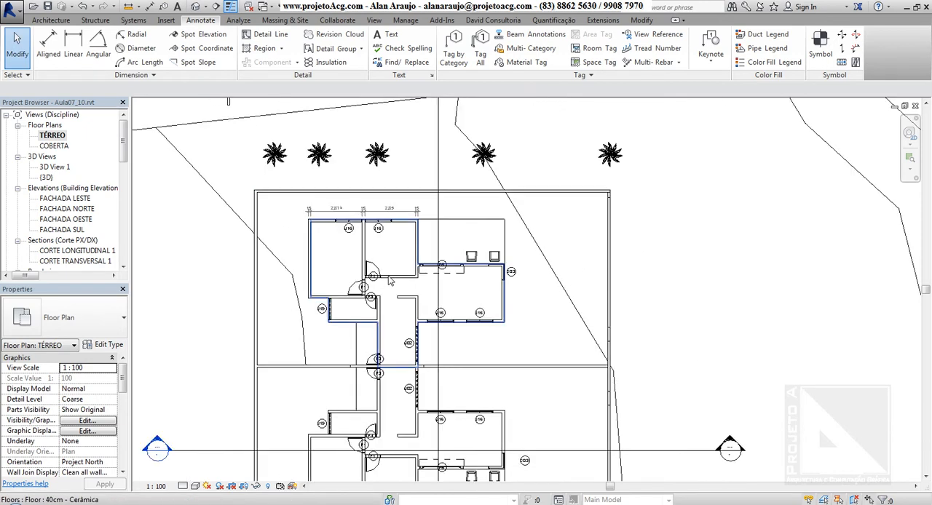
click(448, 207)
middle_drag(448, 207, 532, 160)
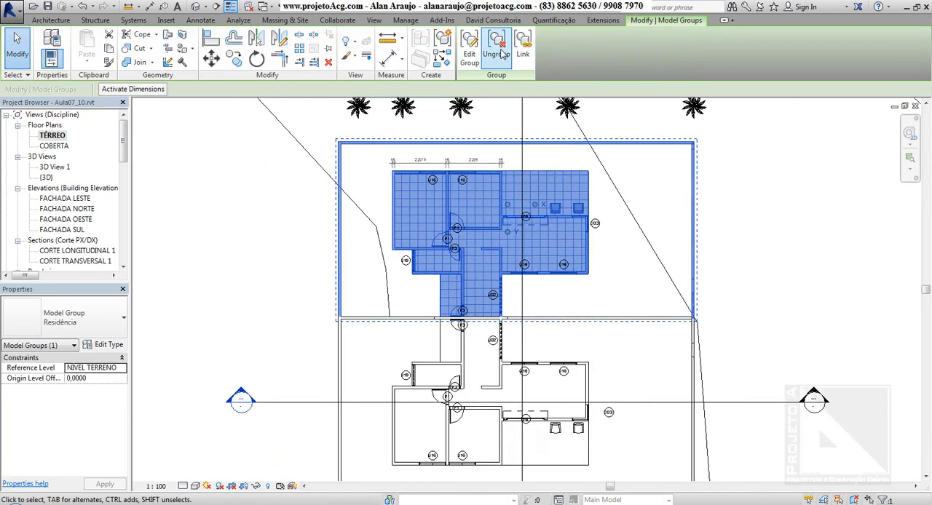
ctrl+click(692, 353)
click(768, 198)
click(697, 180)
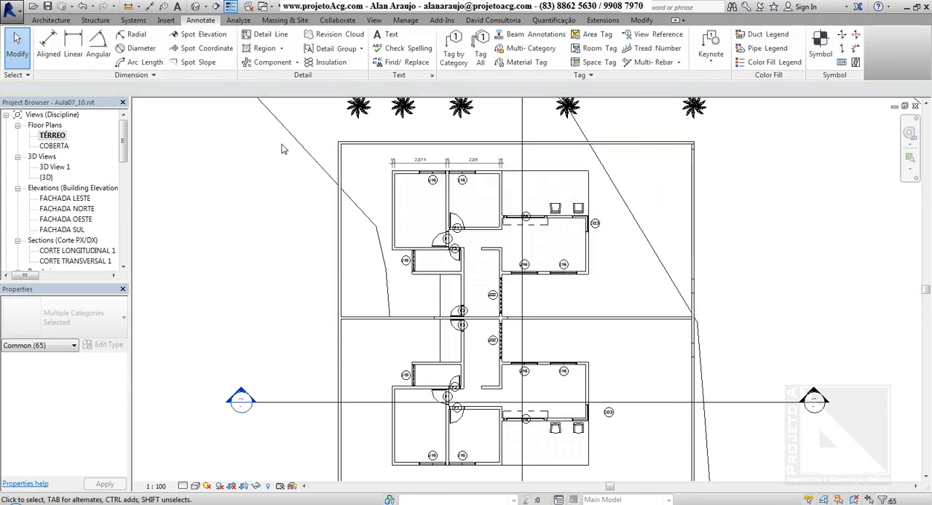
Step: Group the upper residence's elements, dimensions and tags as model group Residência 2 with attached detail group Residência 2D
drag(231, 120, 281, 182)
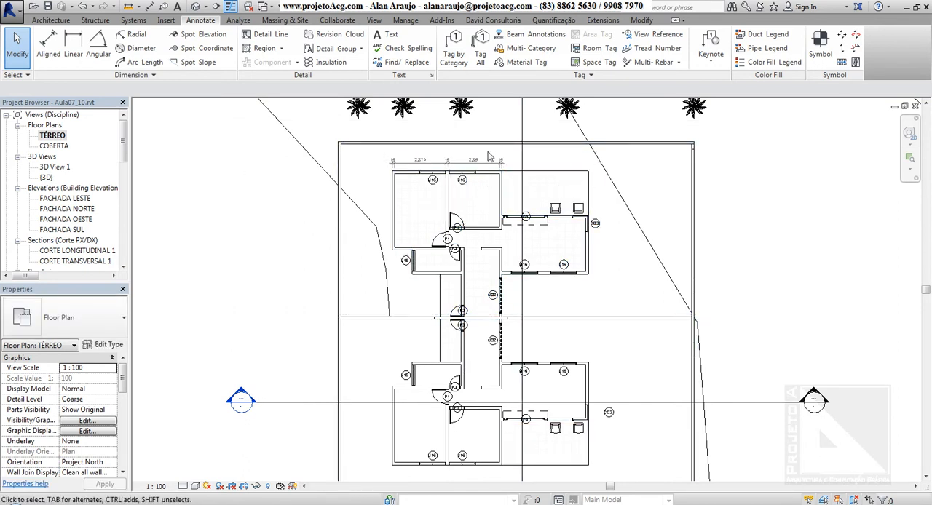
drag(506, 227, 770, 327)
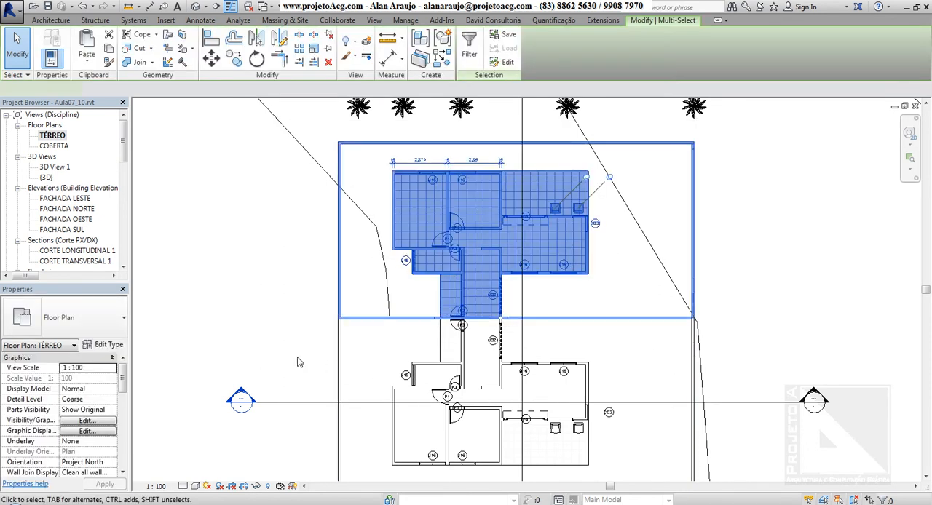
drag(295, 356, 811, 329)
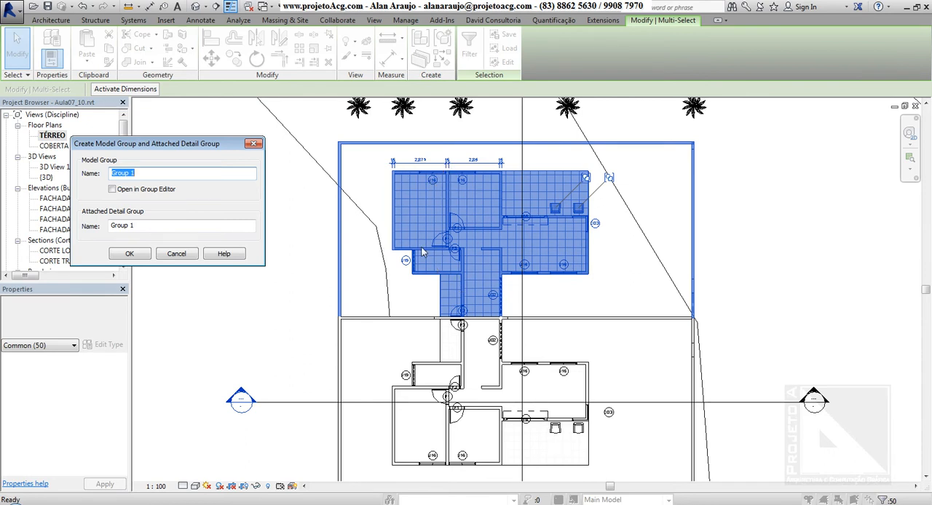
drag(174, 148, 222, 123)
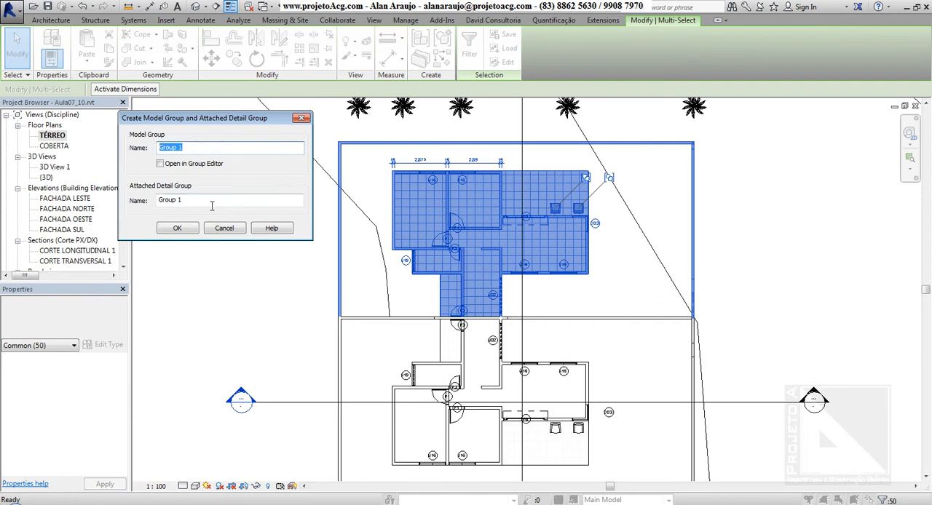
drag(212, 205, 109, 201)
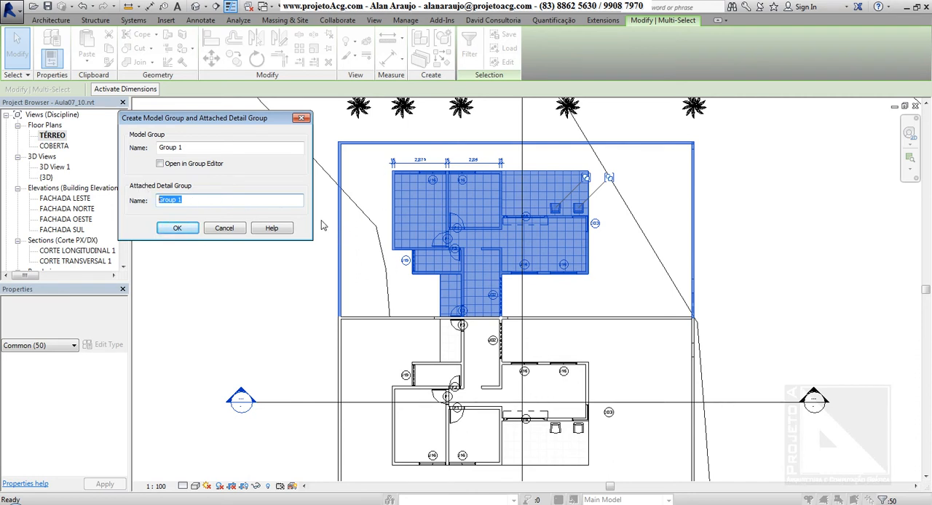
drag(182, 148, 131, 144)
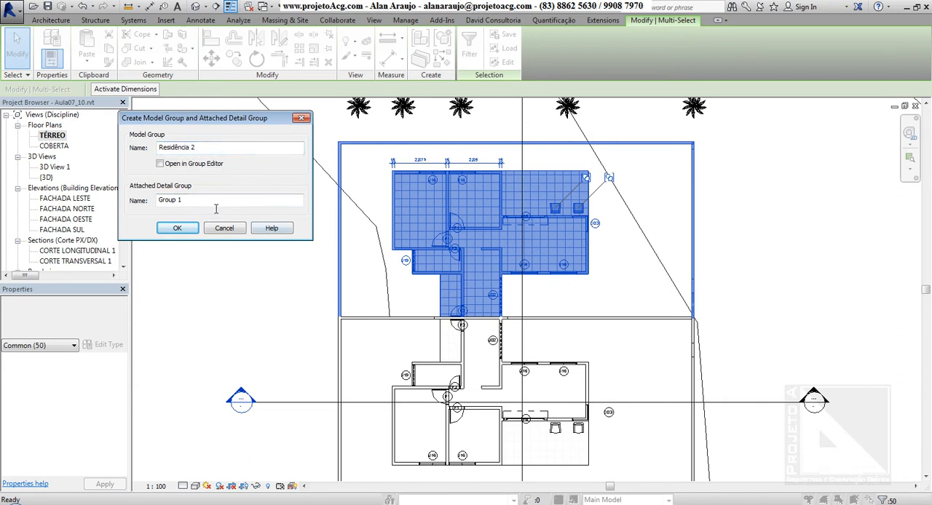
drag(214, 204, 124, 204)
text(Residência 2D)
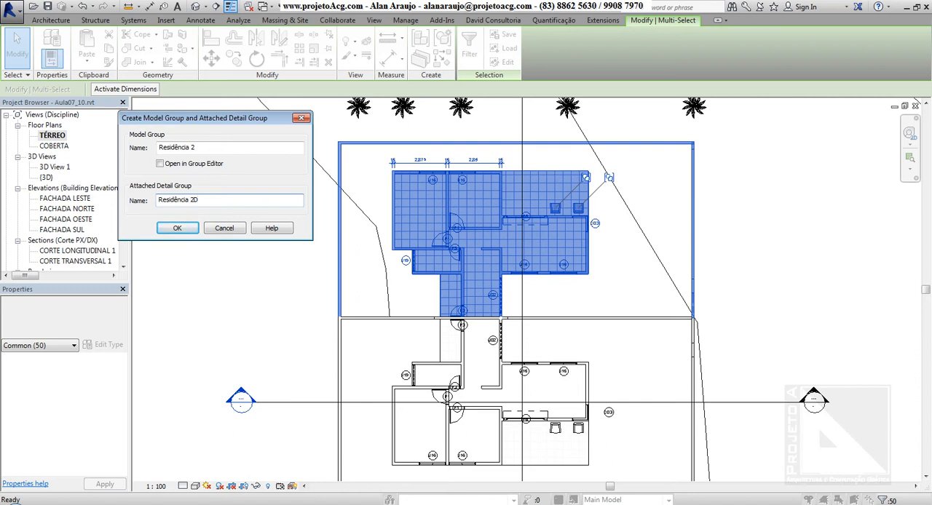
click(185, 231)
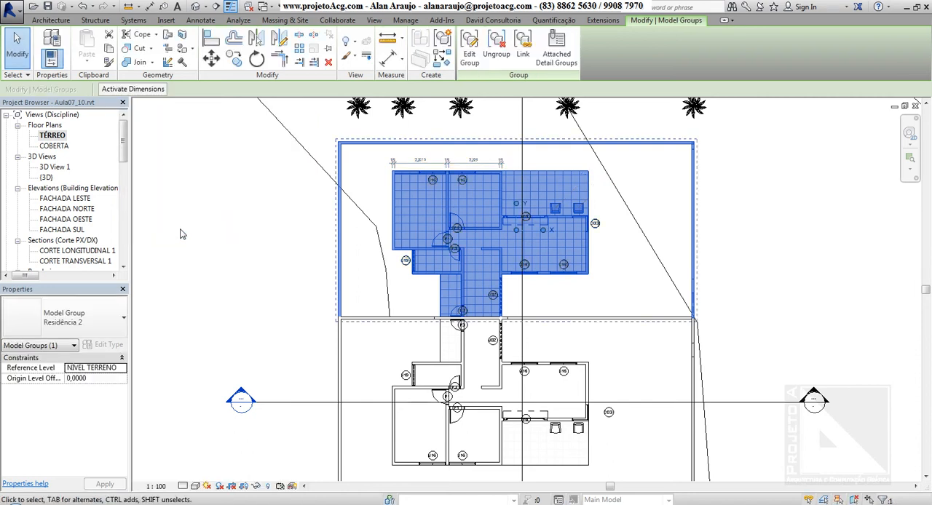
Step: Select the upper and lower residences in turn to compare their model group names
click(216, 216)
click(497, 180)
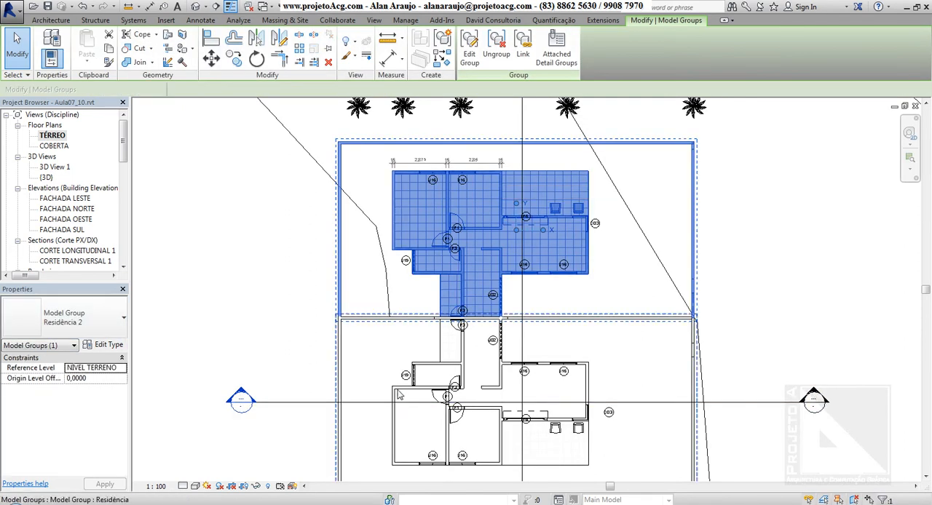
click(394, 422)
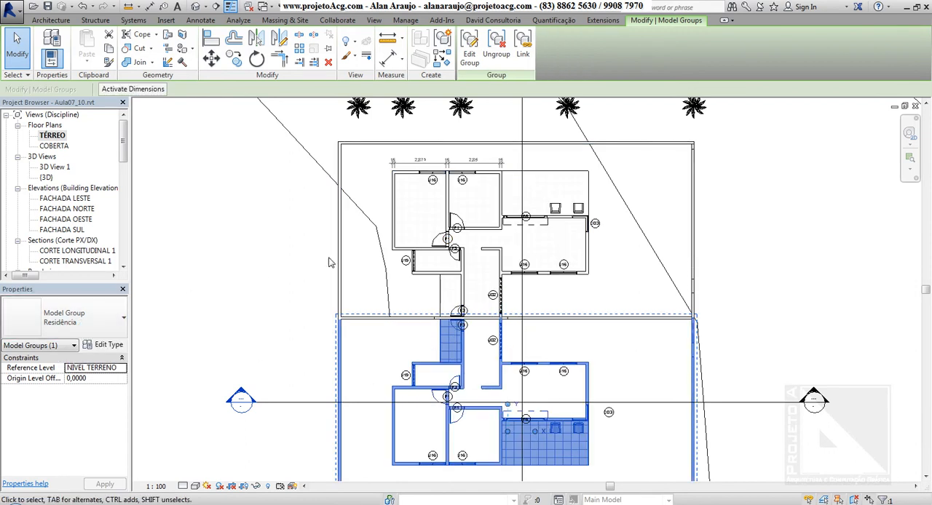
Step: Edit the Residência 2 group, move the upper-left bedroom's outer wall outward to make the room about 3,90 wide, and finish editing
click(448, 206)
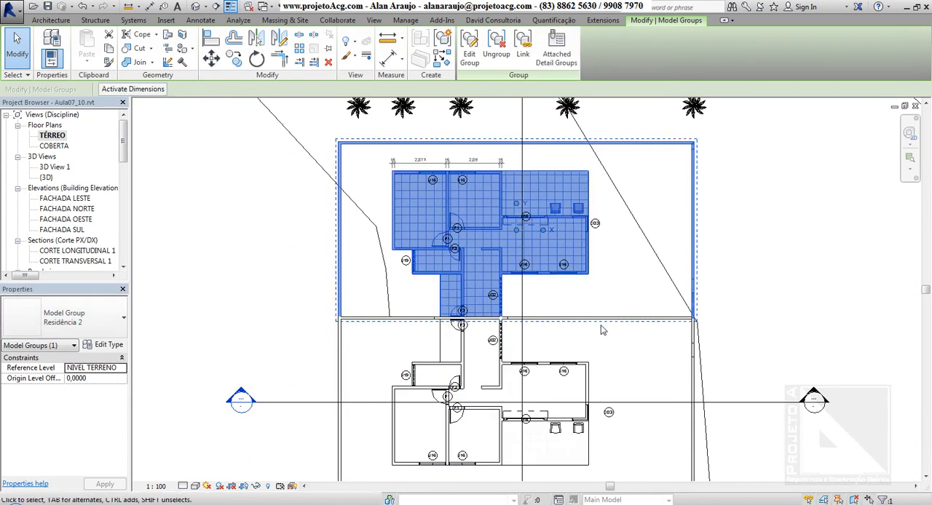
click(468, 57)
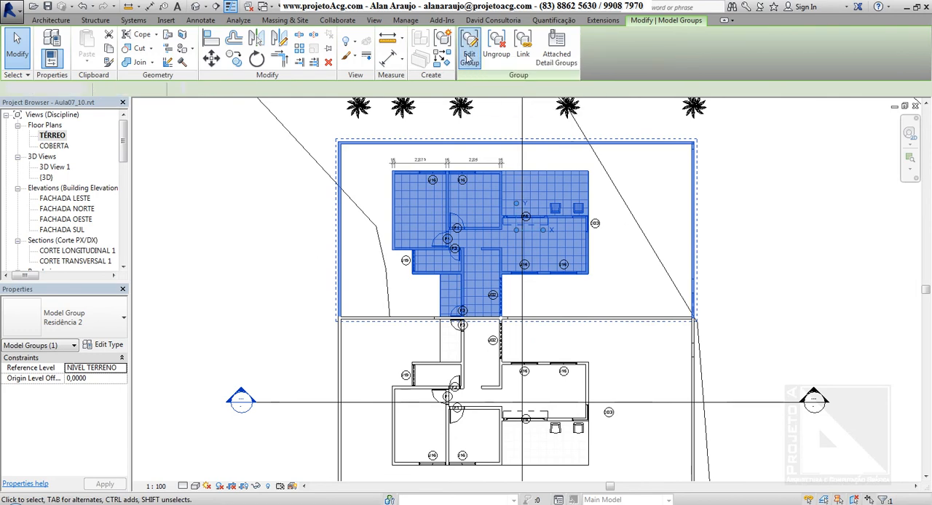
click(397, 192)
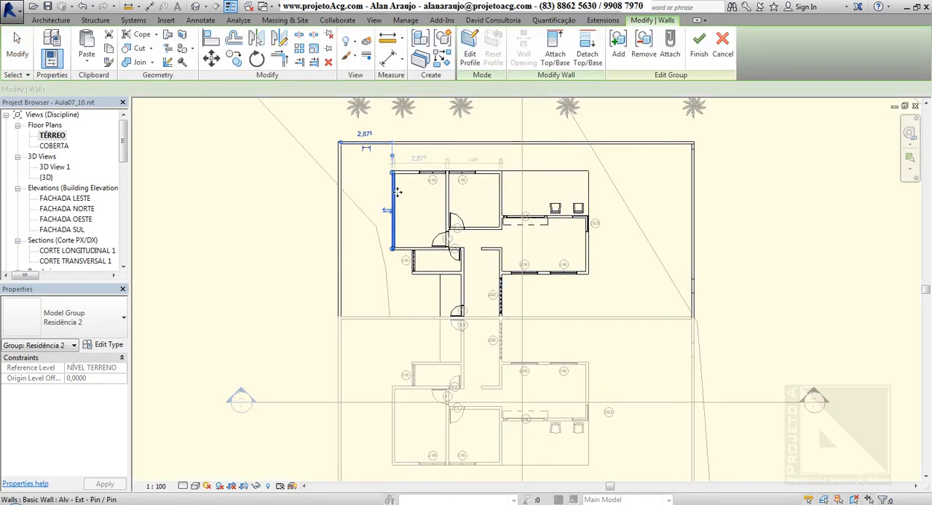
drag(396, 191, 377, 198)
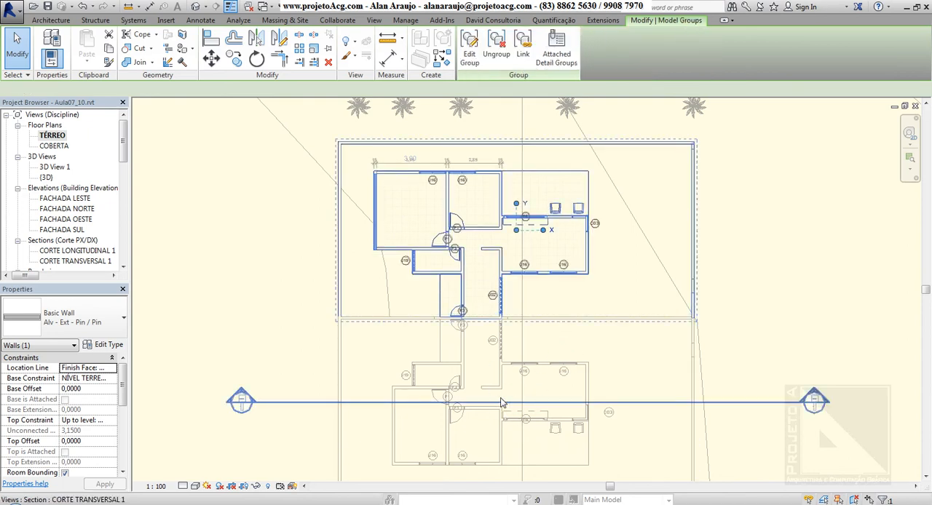
click(801, 238)
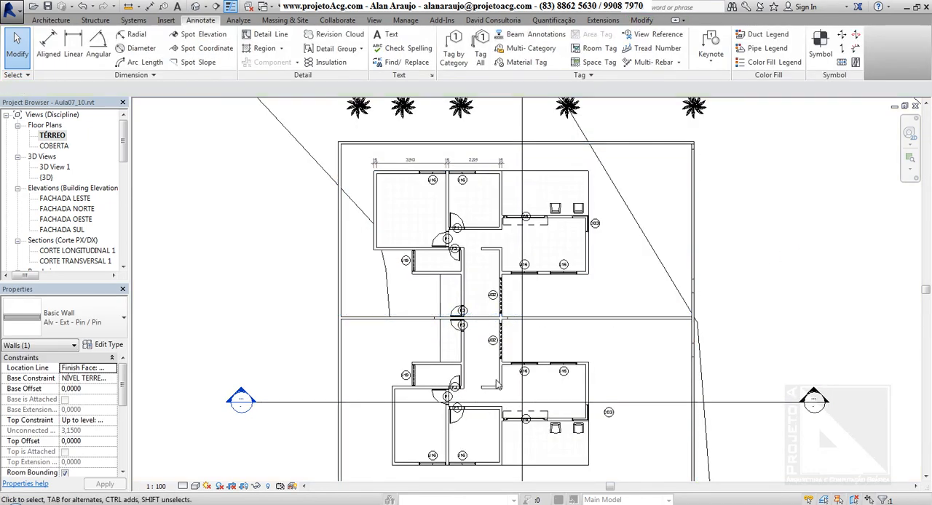
Step: Select the lower Residência group and the upper residence's attached detail group to check what each contains
click(486, 364)
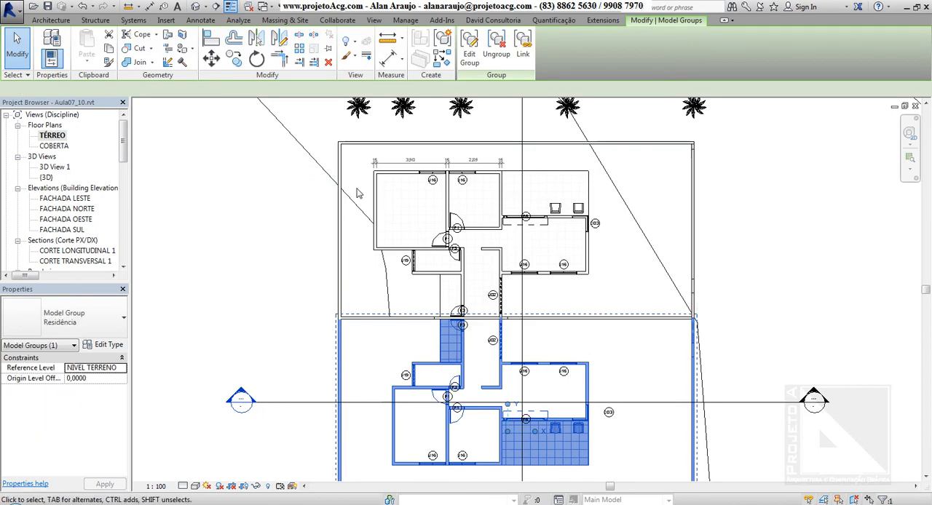
click(222, 175)
click(418, 166)
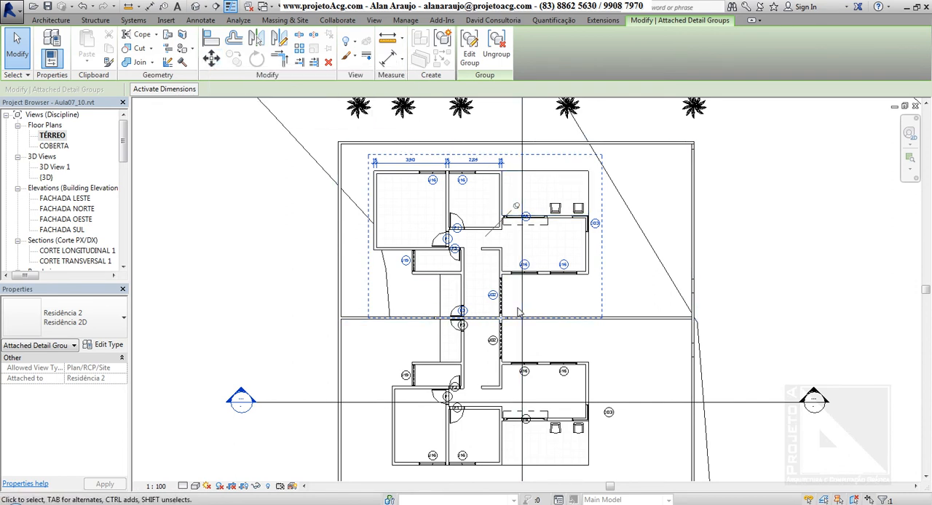
Step: Check which types are available for the upper residence's attached detail group, keeping Residência 2D
middle_drag(679, 276, 636, 263)
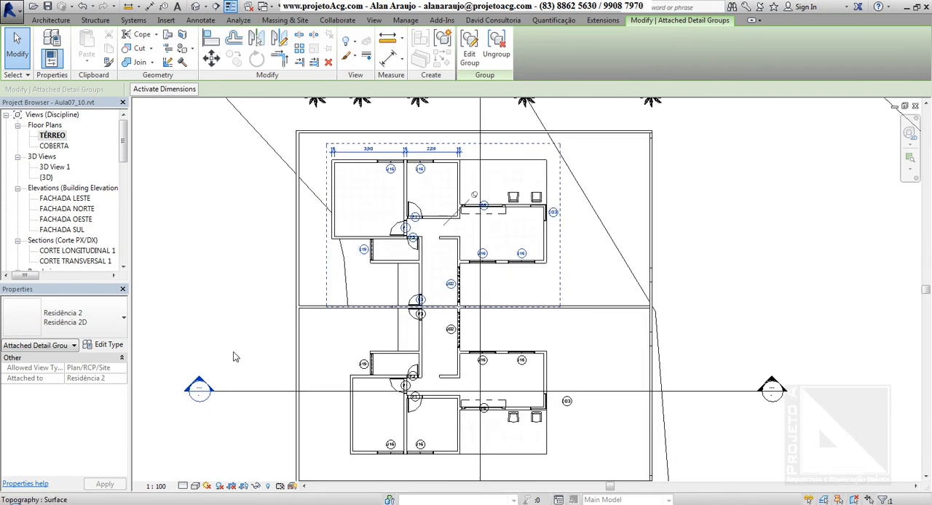
click(70, 313)
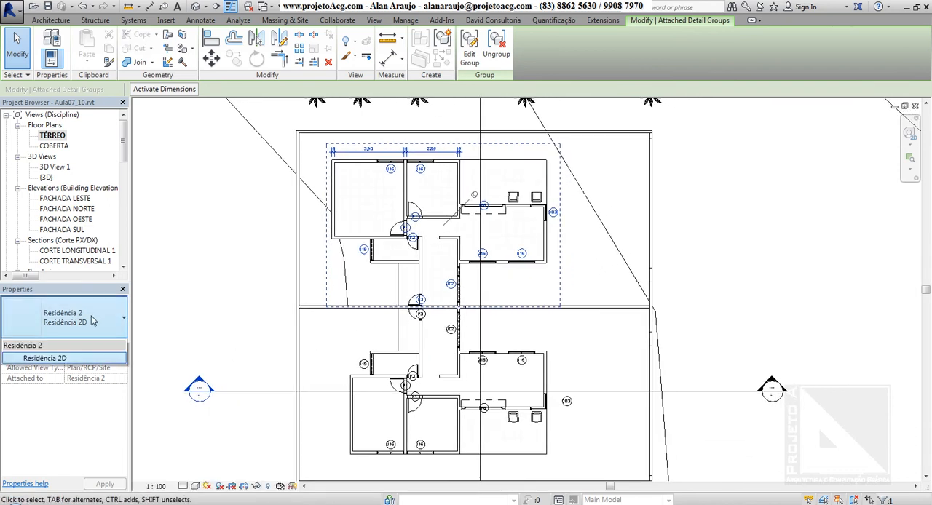
click(96, 319)
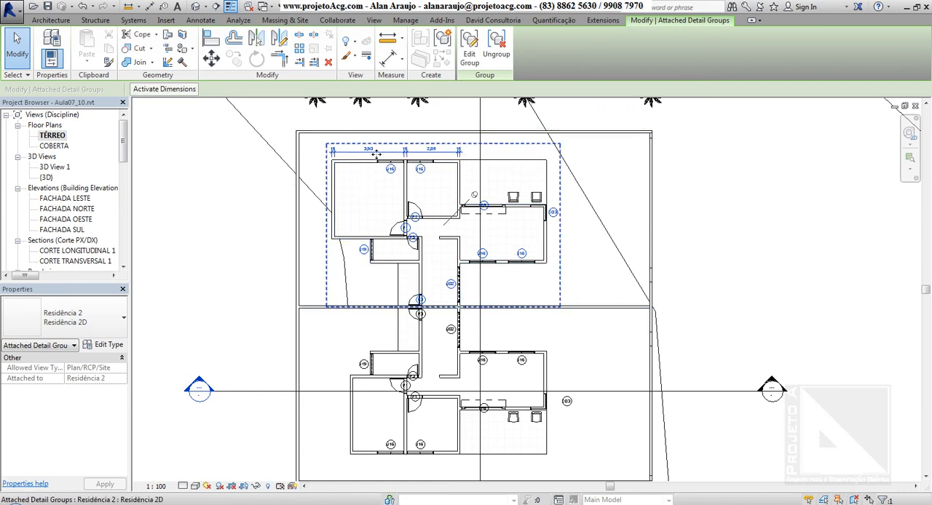
Step: View both residences in the default 3D view and return to the TÉRREO floor plan
click(196, 8)
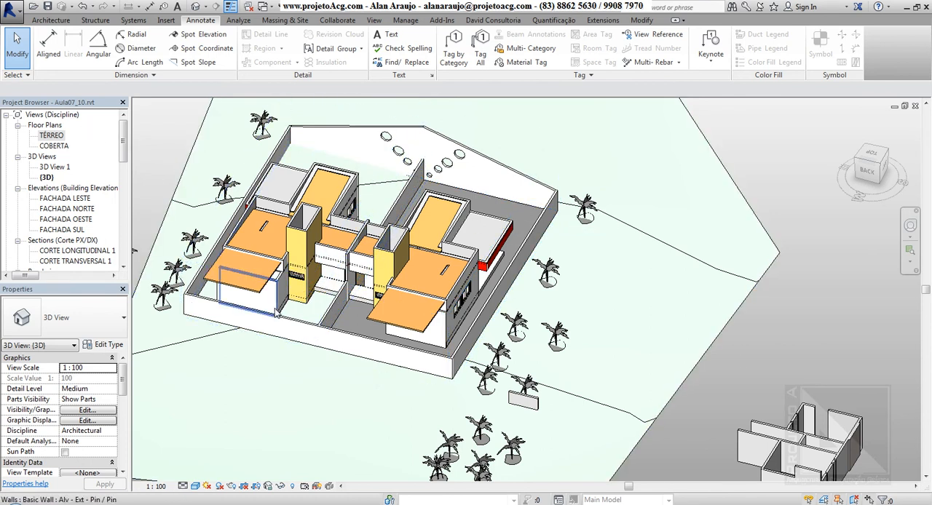
double_click(52, 136)
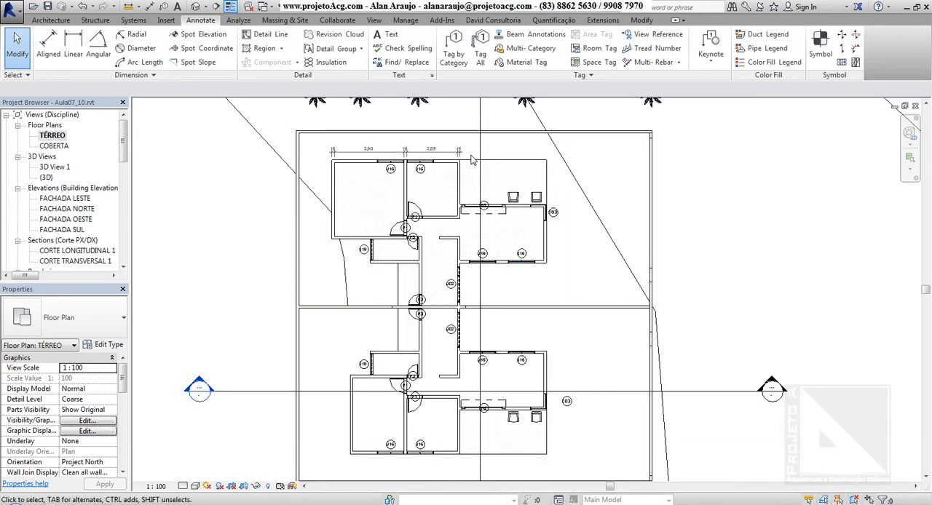
Step: Select the upper residence's model group to inspect which elements it contains, and clear the selection
click(441, 183)
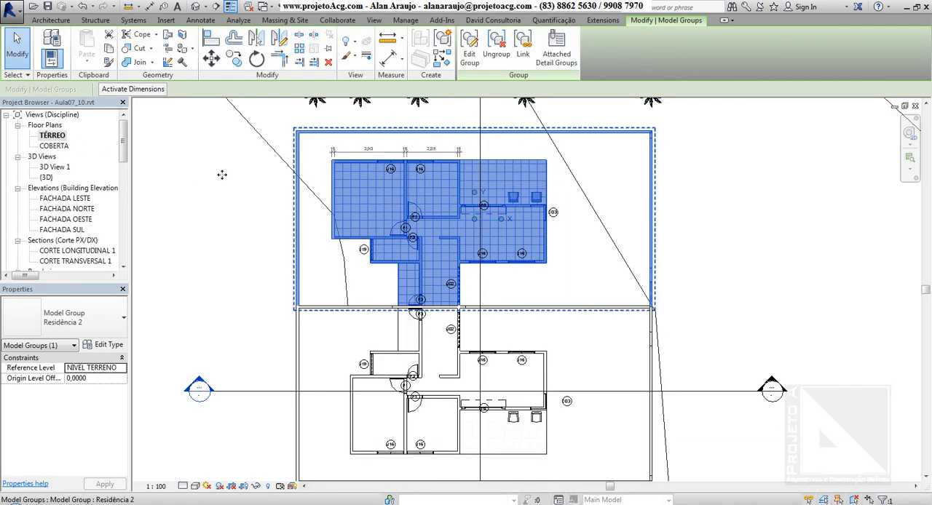
click(388, 354)
key(Escape)
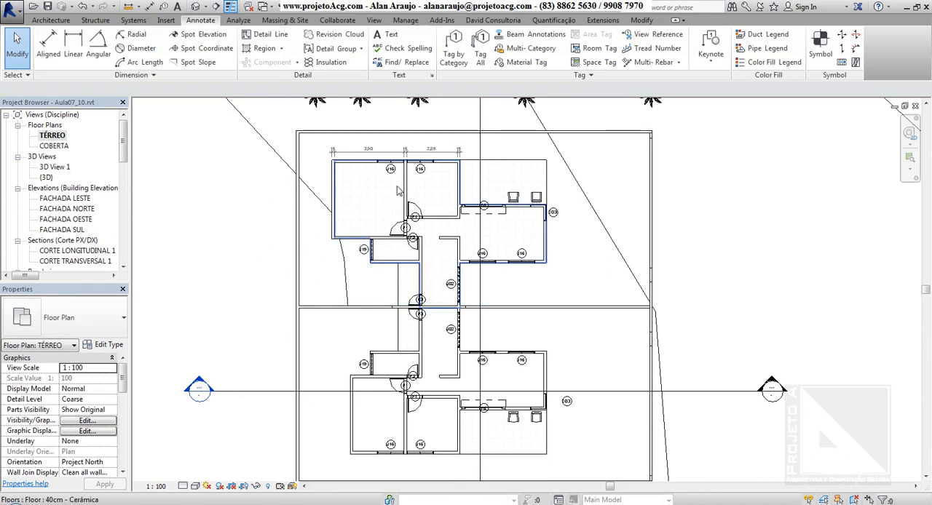
click(409, 187)
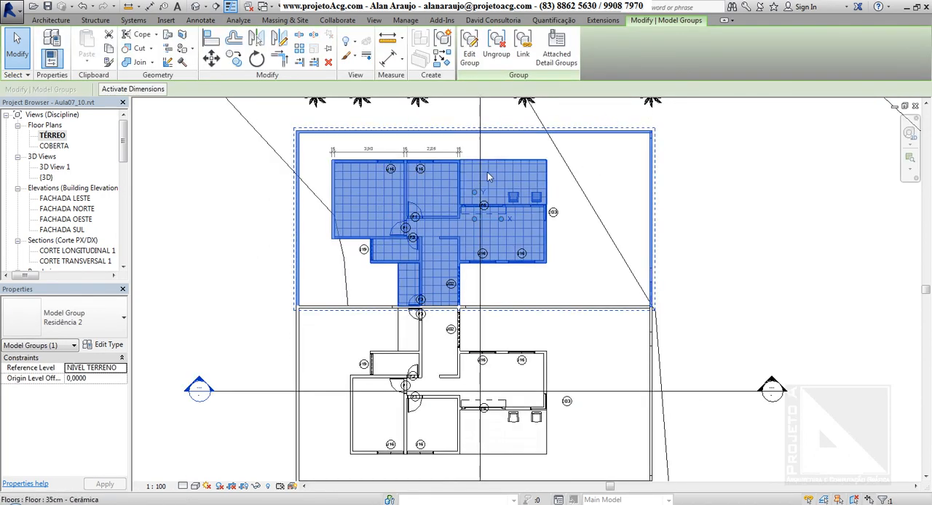
key(Escape)
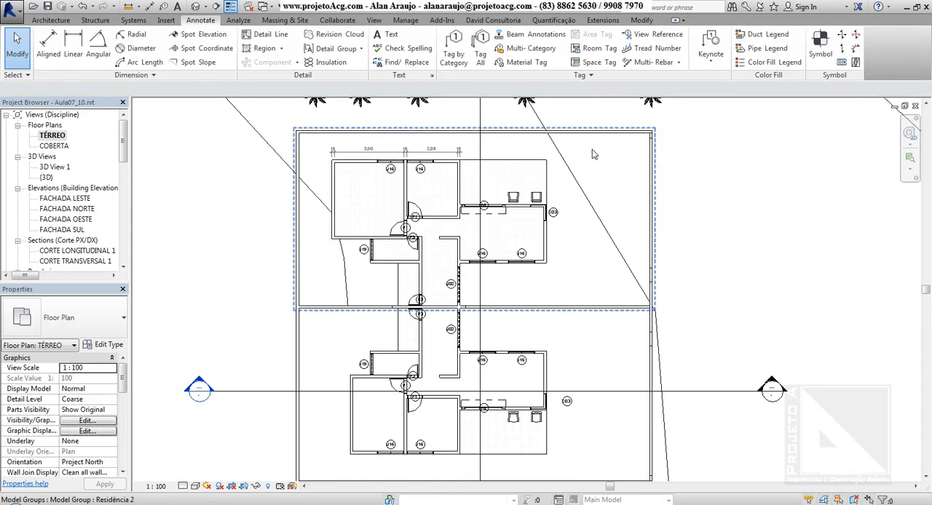
Step: Open the attached detail group placement settings for the upper Residência 2 model group and move the dialog clear of the plan
click(419, 206)
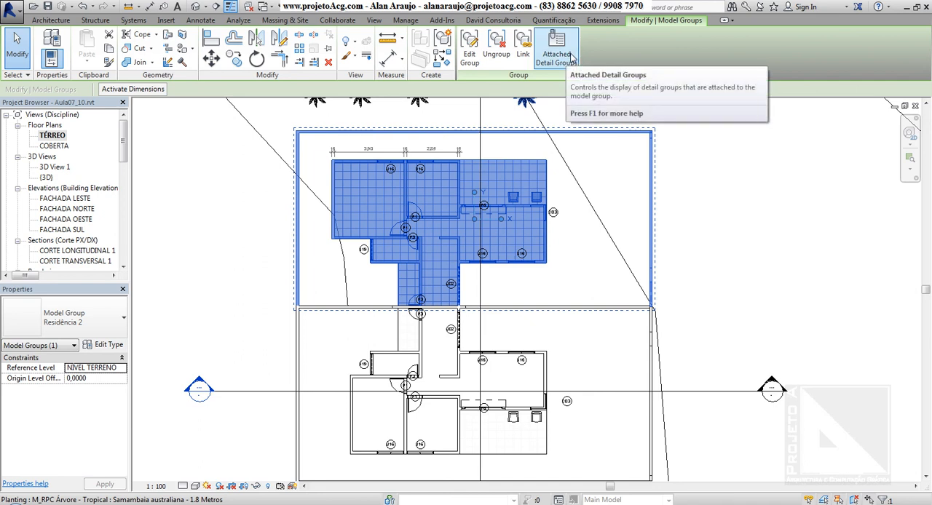
click(558, 57)
drag(437, 126, 686, 134)
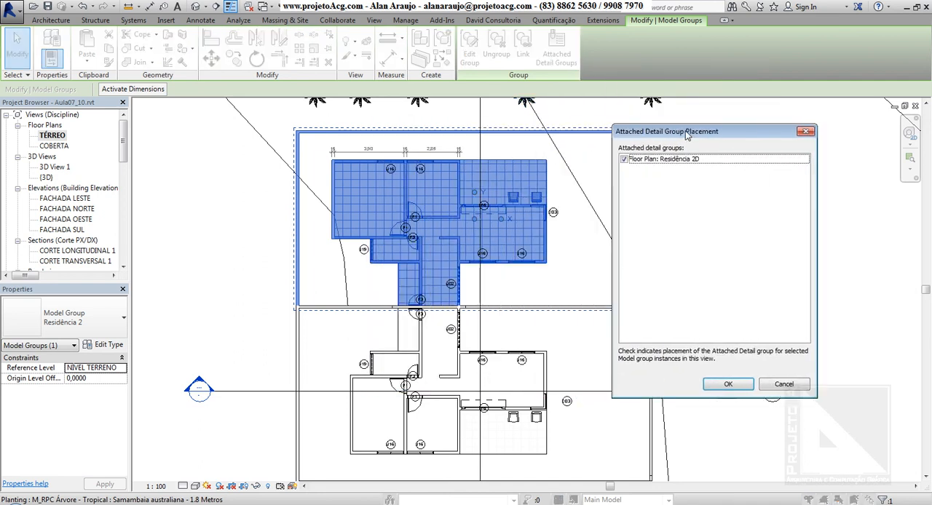